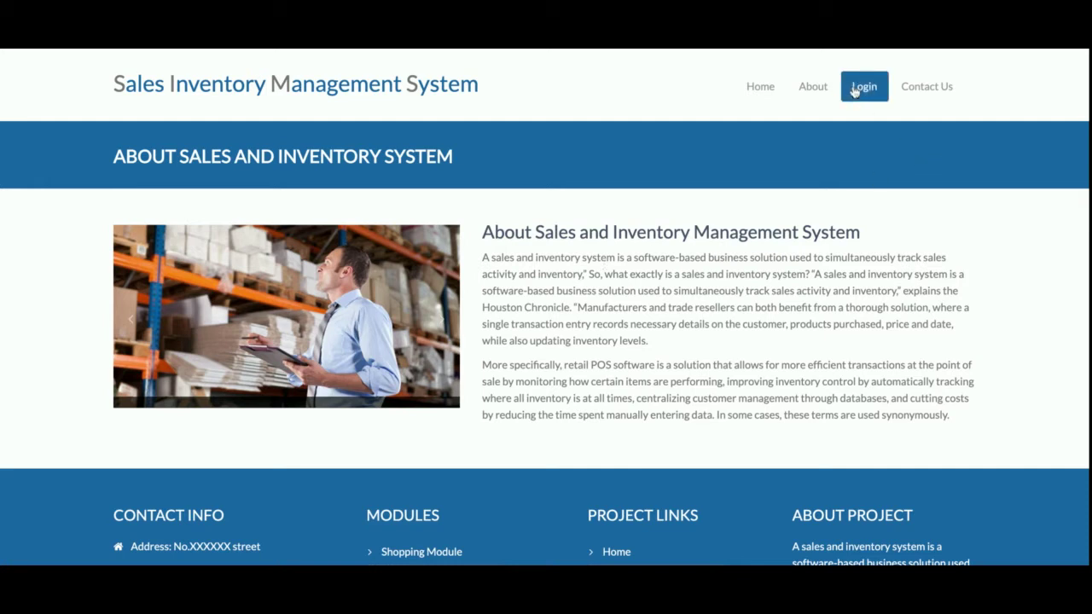
- Open the Contact Us page and look over it
scroll(638, 256, "down", 3)
scroll(639, 256, "up", 3)
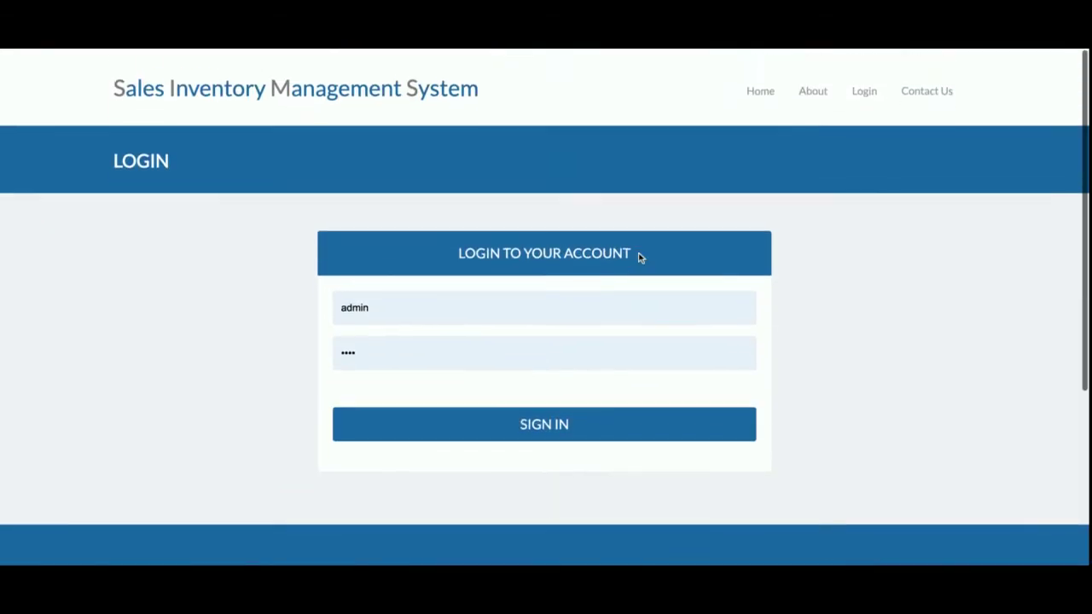
left_click(941, 98)
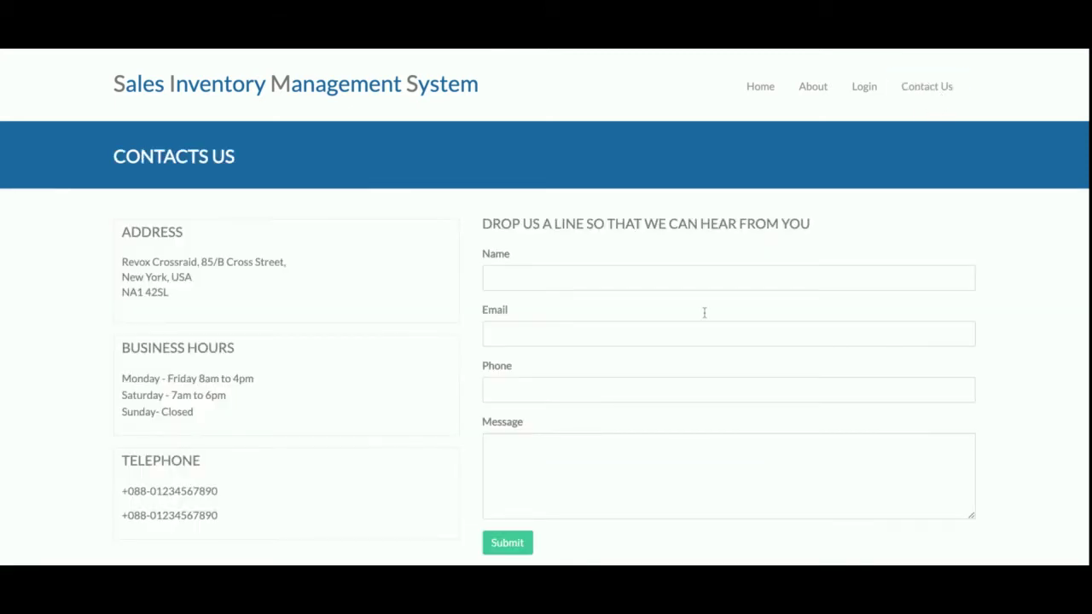
scroll(705, 313, "down", 5)
scroll(705, 313, "up", 5)
- Dismiss the map error, pan the map toward Poland, zoom in twice, then return to Login
scroll(635, 267, "down", 5)
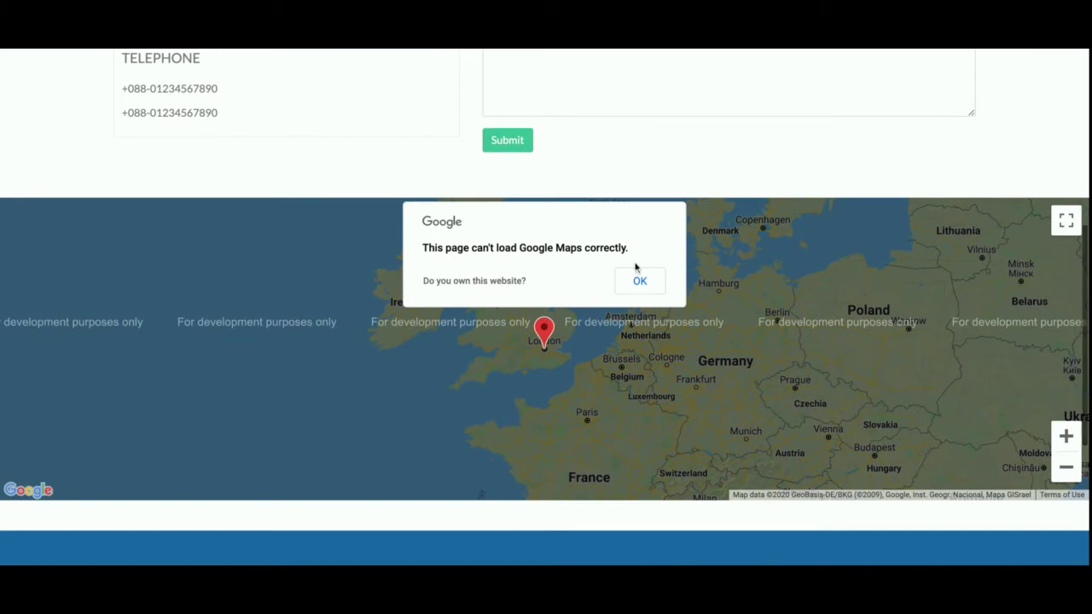
left_click(649, 294)
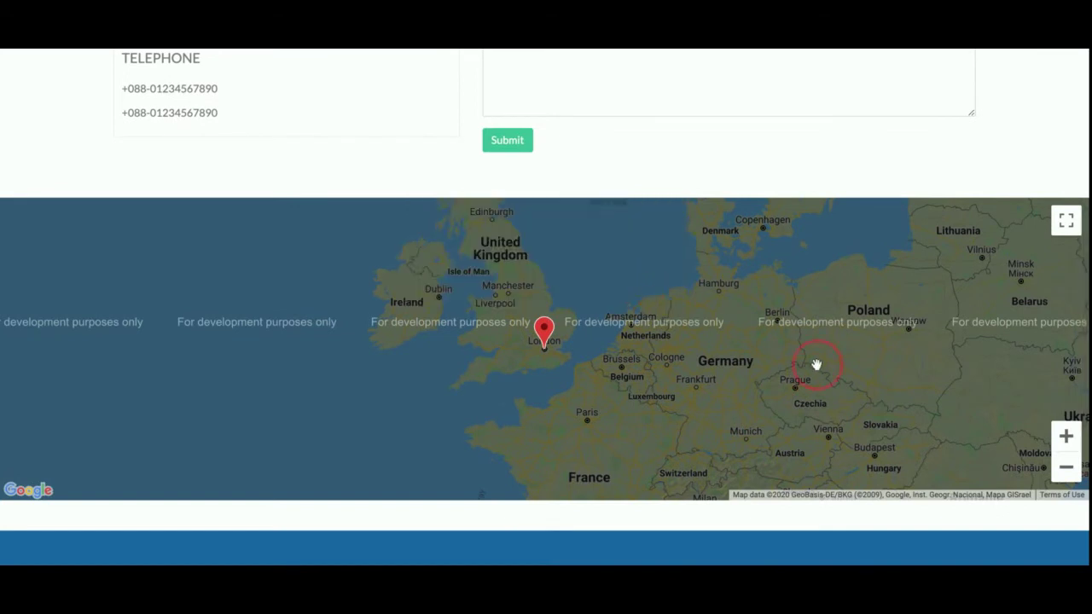
left_click_drag(816, 365, 415, 370)
left_click(1065, 438)
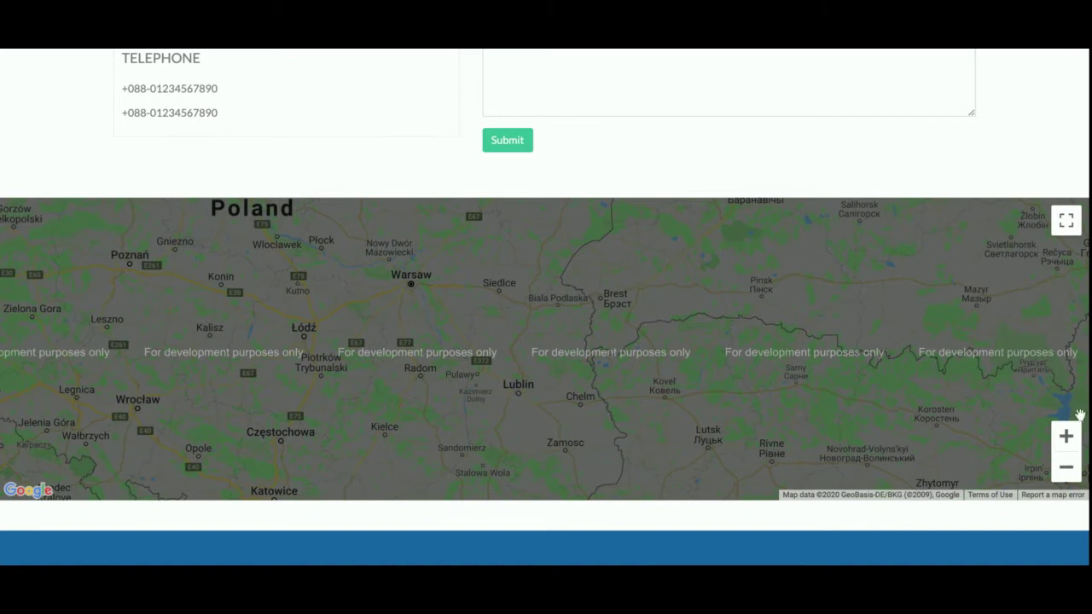
left_click(1065, 436)
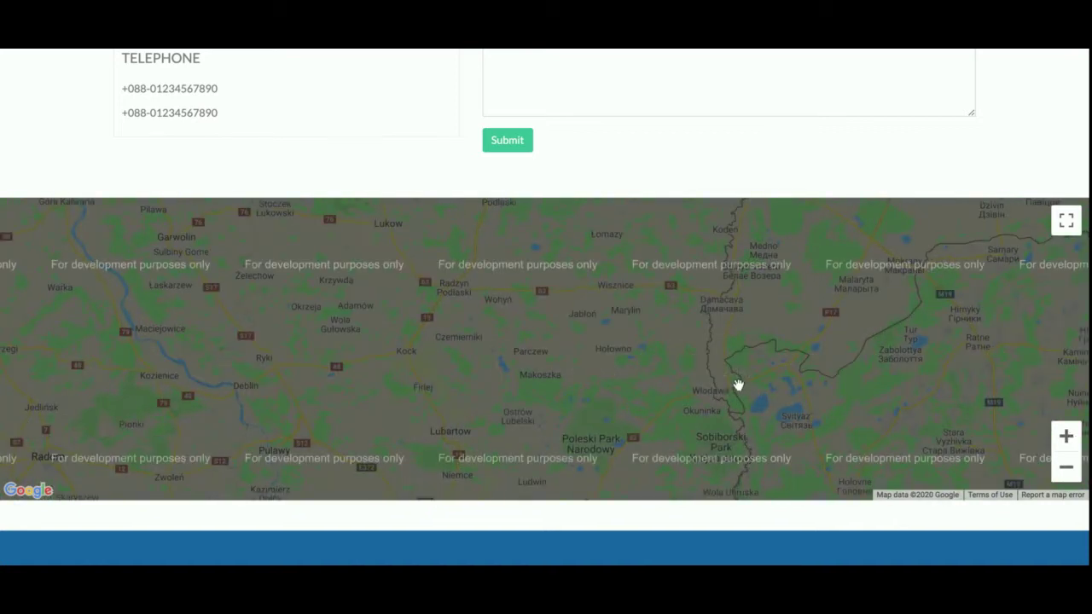
scroll(743, 327, "up", 5)
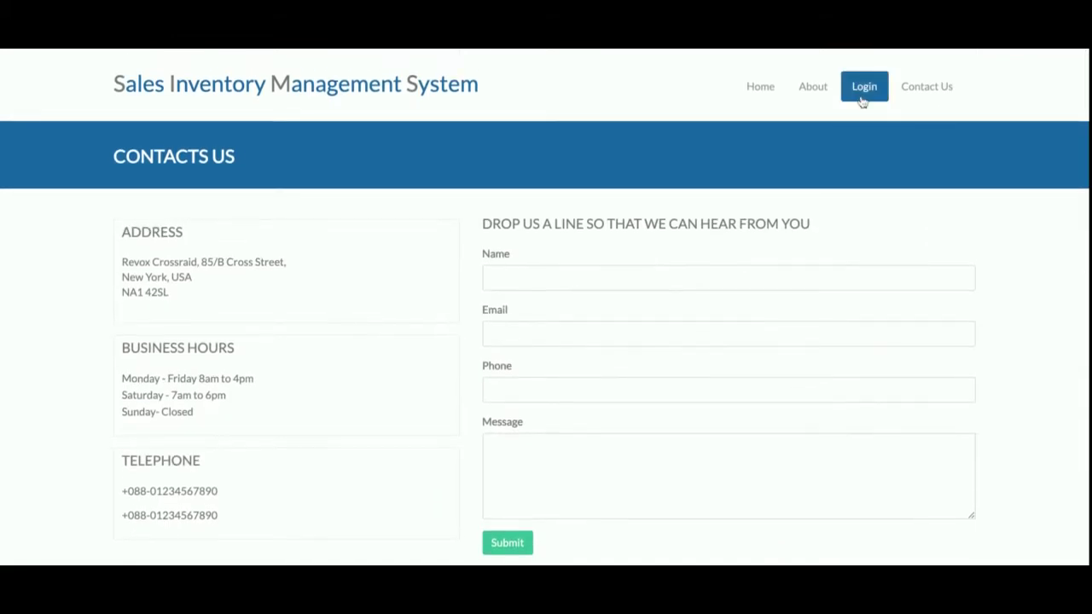
left_click(861, 99)
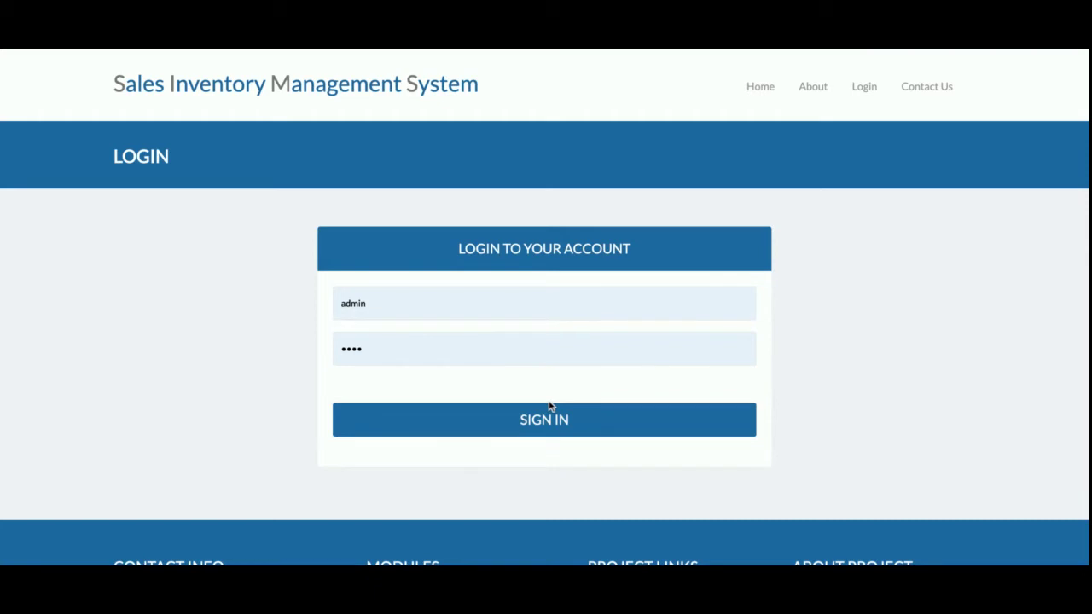
- Sign in as admin with the pre-filled credentials and review the report dashboard
left_click(497, 424)
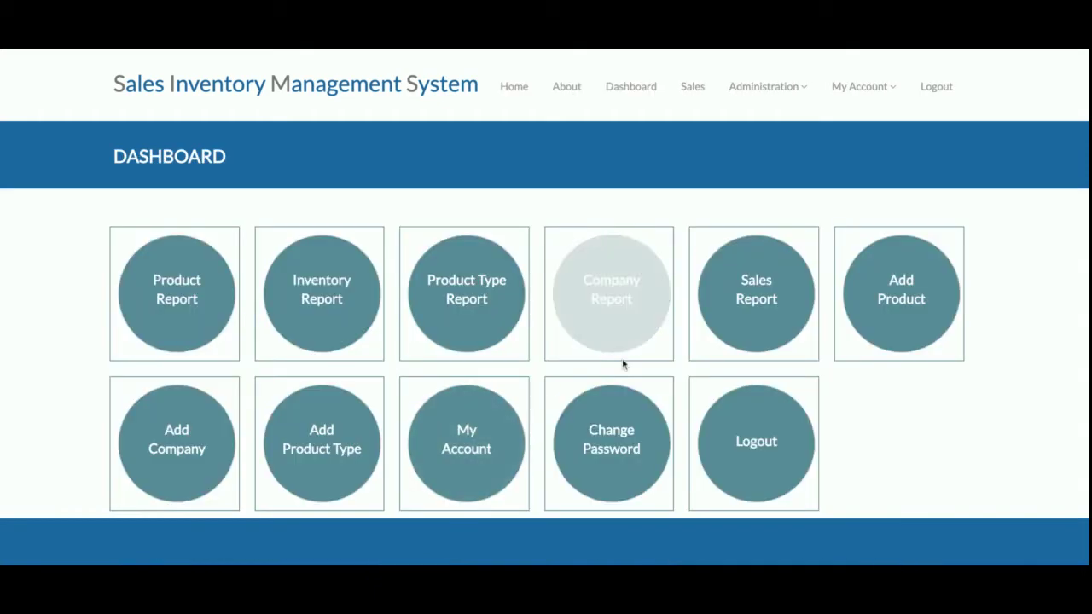
scroll(622, 365, "down", 1)
scroll(622, 365, "up", 1)
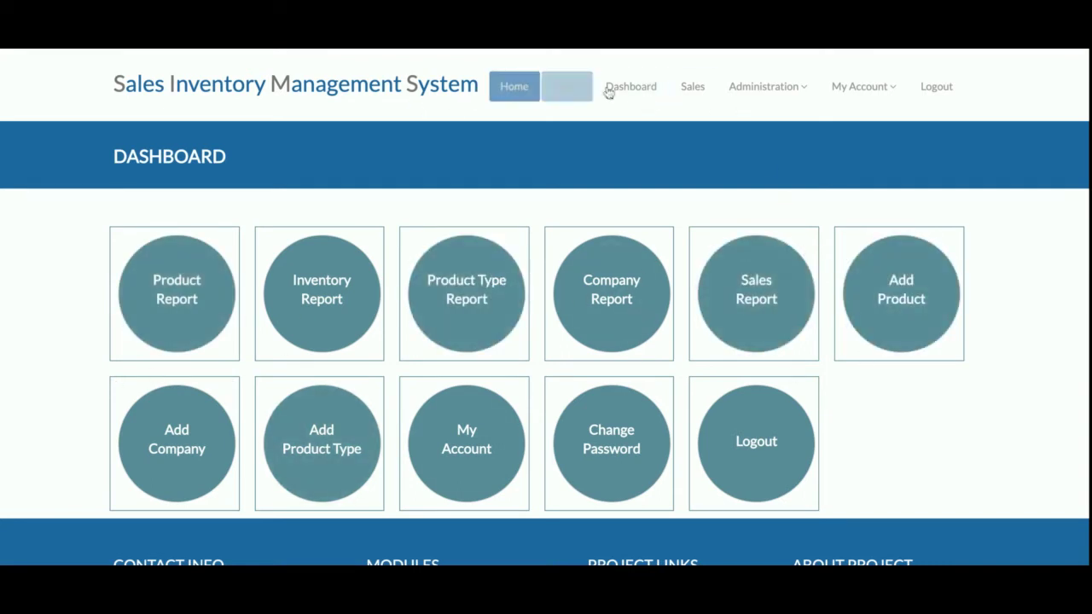
- Open the About Sales and Inventory System page from the Administration menu
left_click(813, 95)
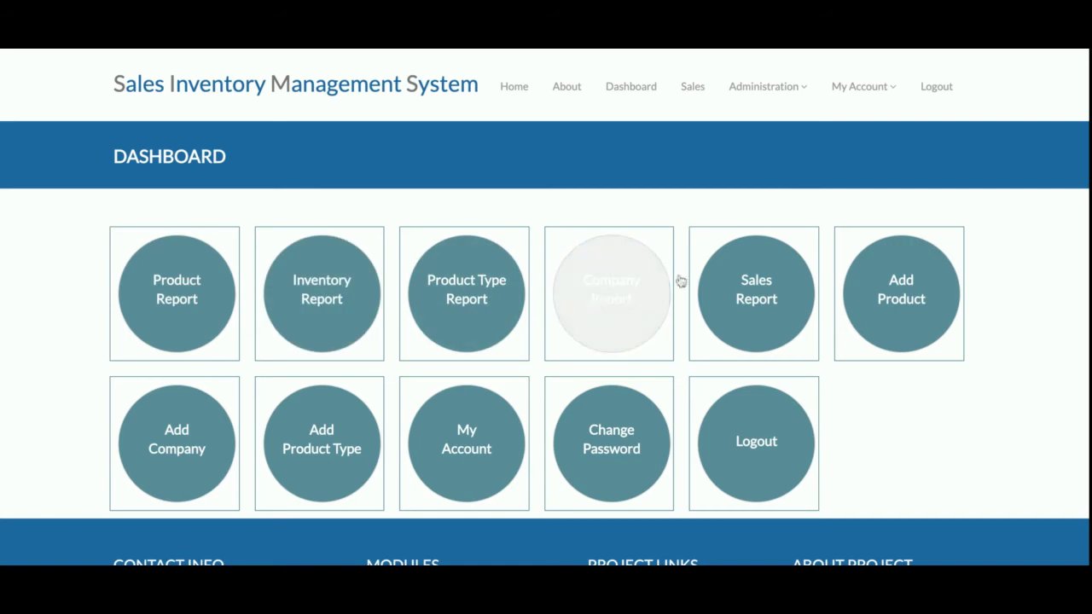
mouse_move(783, 104)
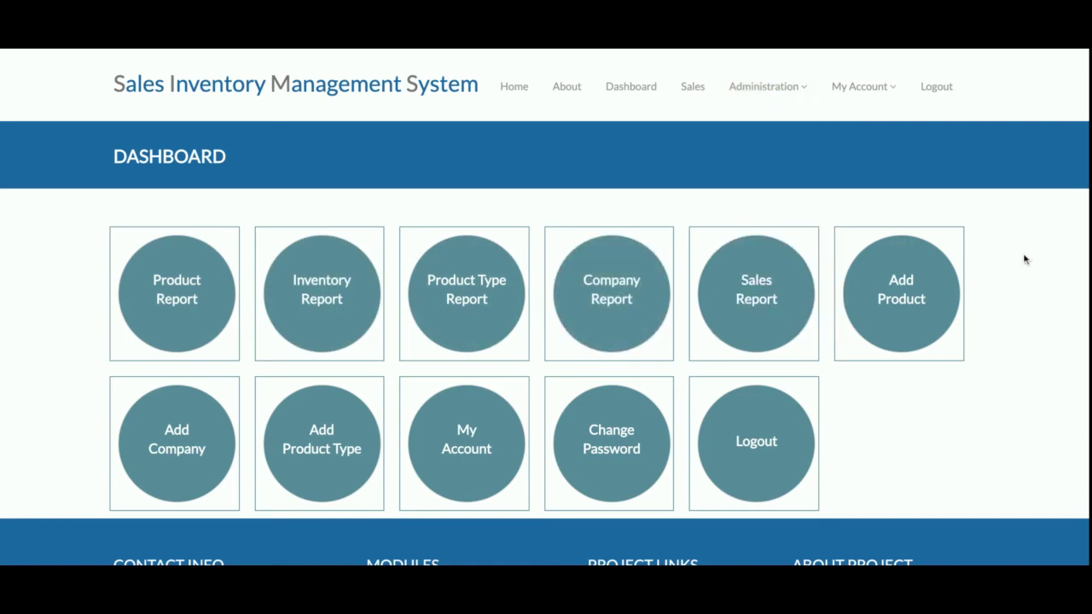
left_click(564, 89)
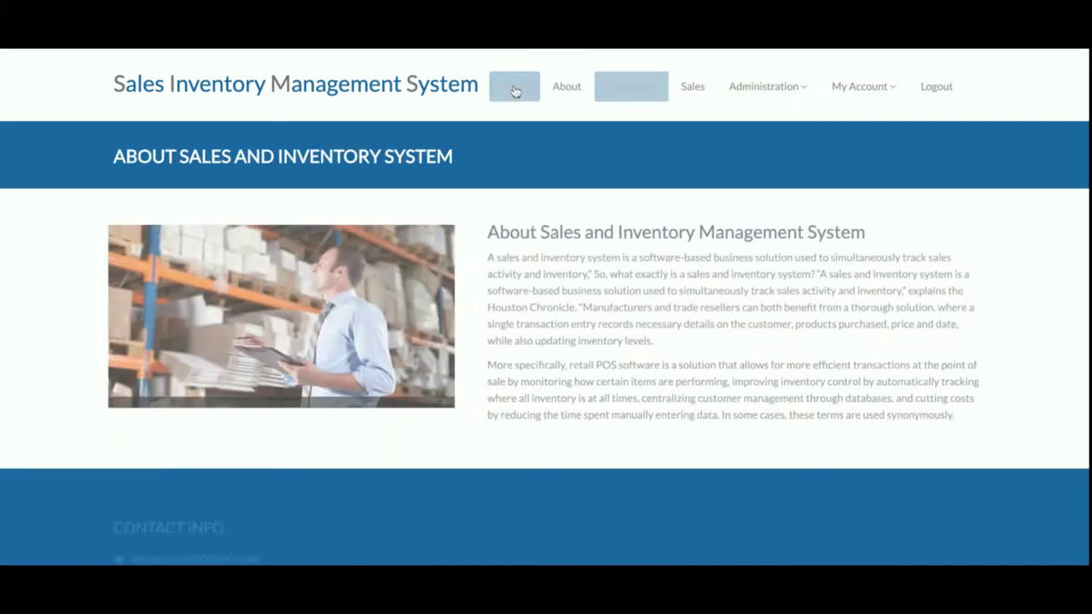
- Go from Home through Dashboard to the Sales product listing and browse it
left_click(515, 90)
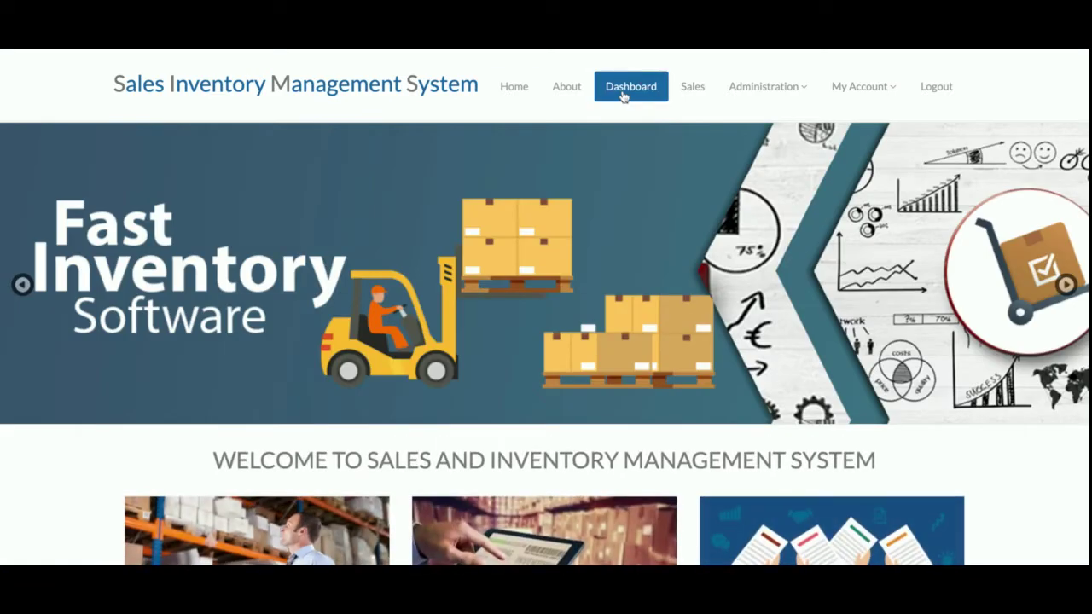
left_click(623, 93)
left_click(680, 96)
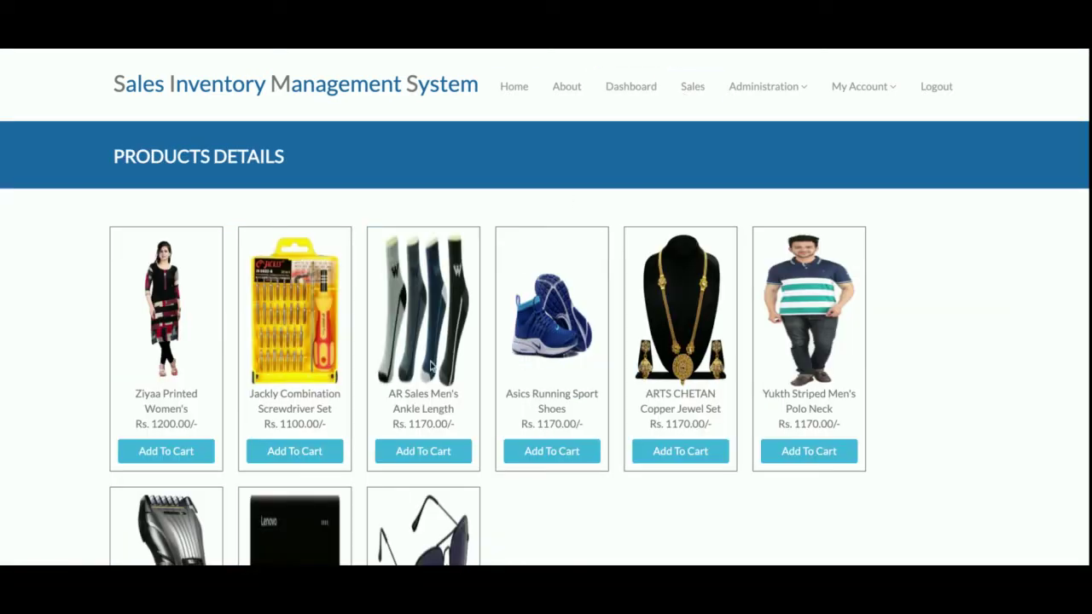
scroll(431, 365, "down", 8)
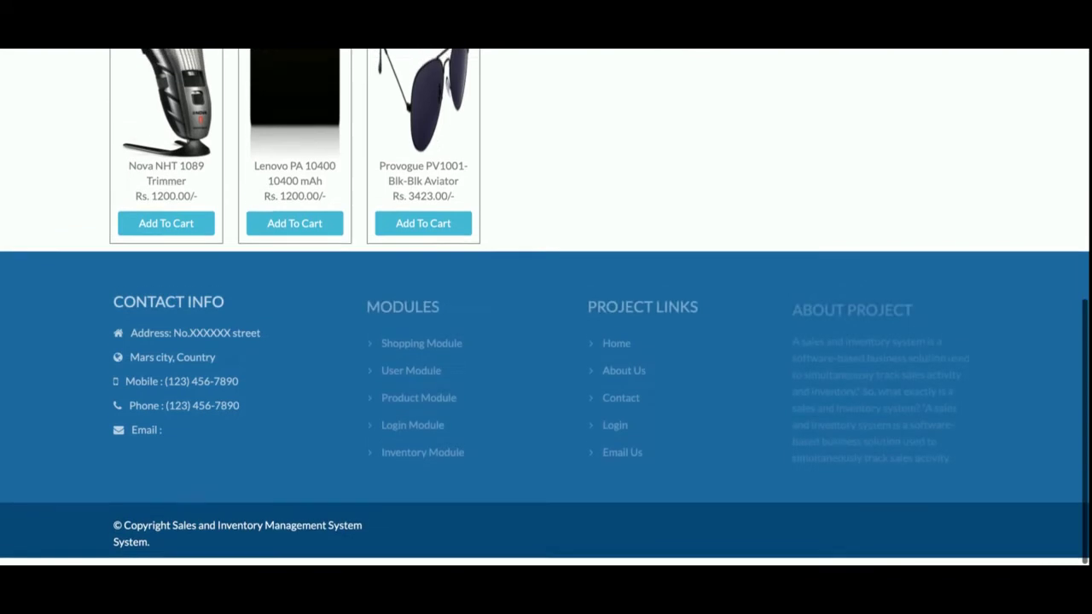
scroll(430, 365, "up", 10)
scroll(545, 342, "down", 1)
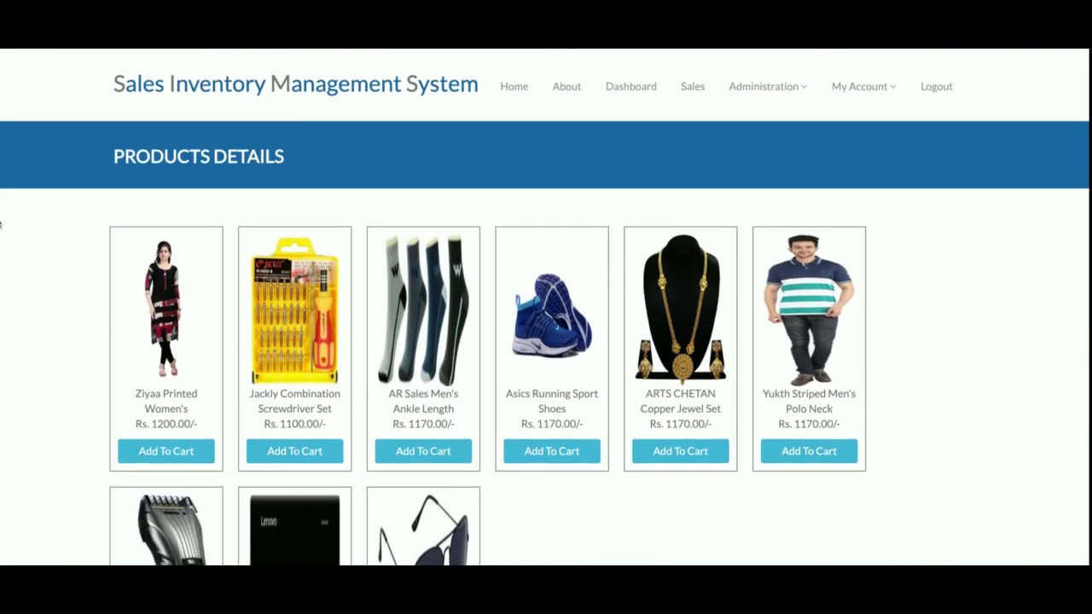
scroll(620, 384, "down", 3)
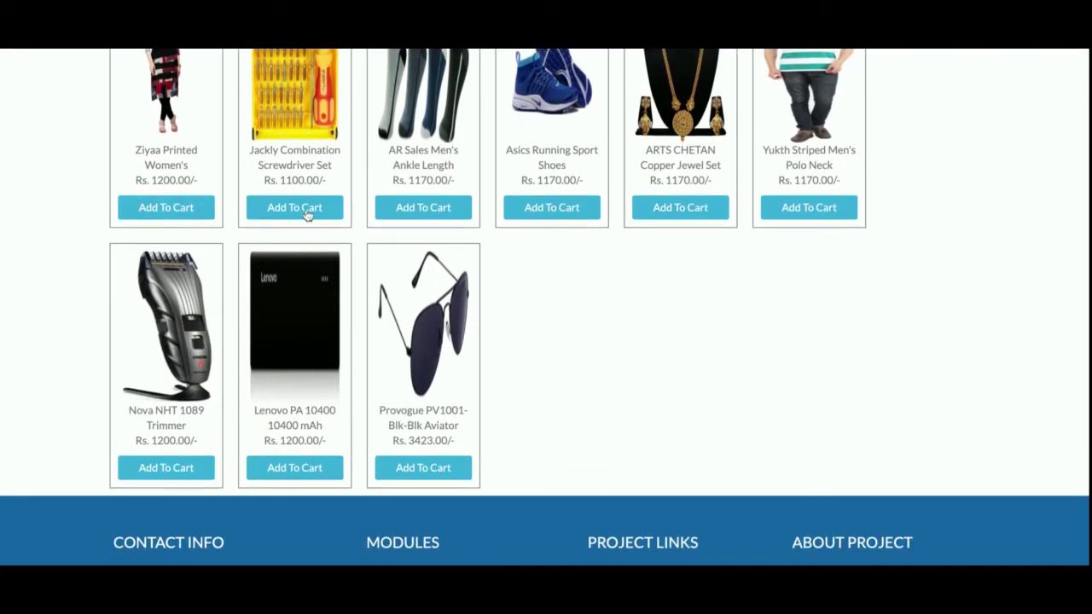
- Add 3 Ziyaa Printed Women's to the cart at Rs. 1200.00 each, totalling 3600.00
left_click(125, 208)
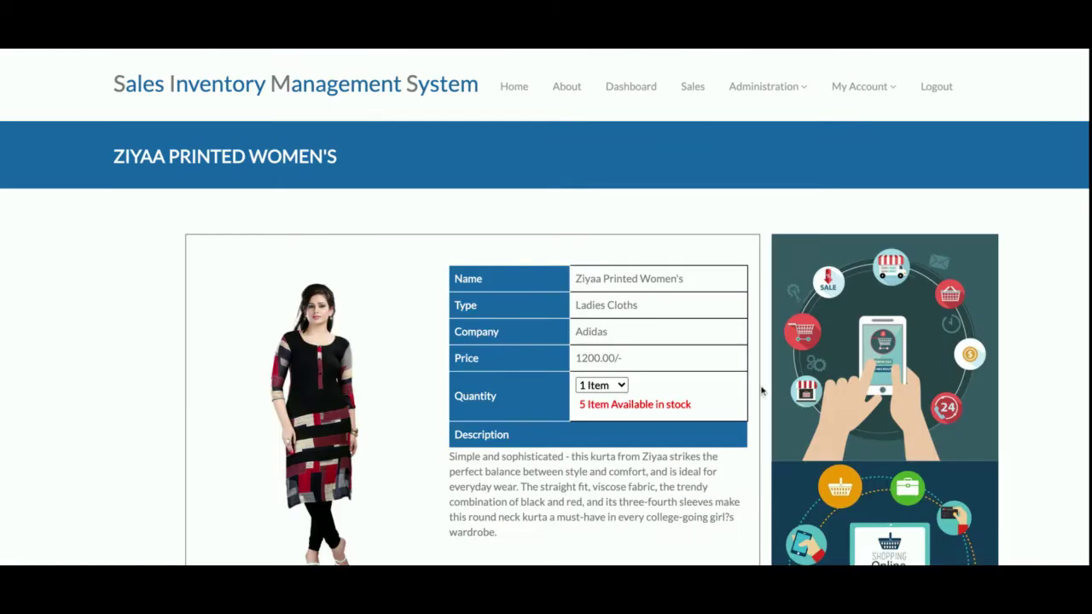
scroll(762, 391, "down", 1)
triple_click(614, 316)
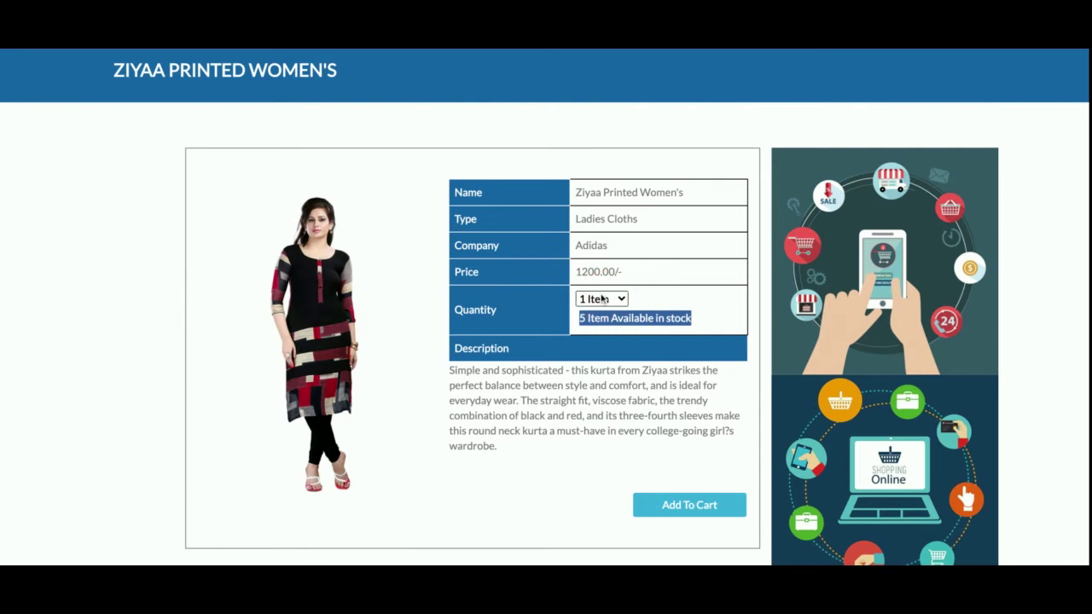
left_click(601, 299)
left_click(601, 339)
left_click(695, 505)
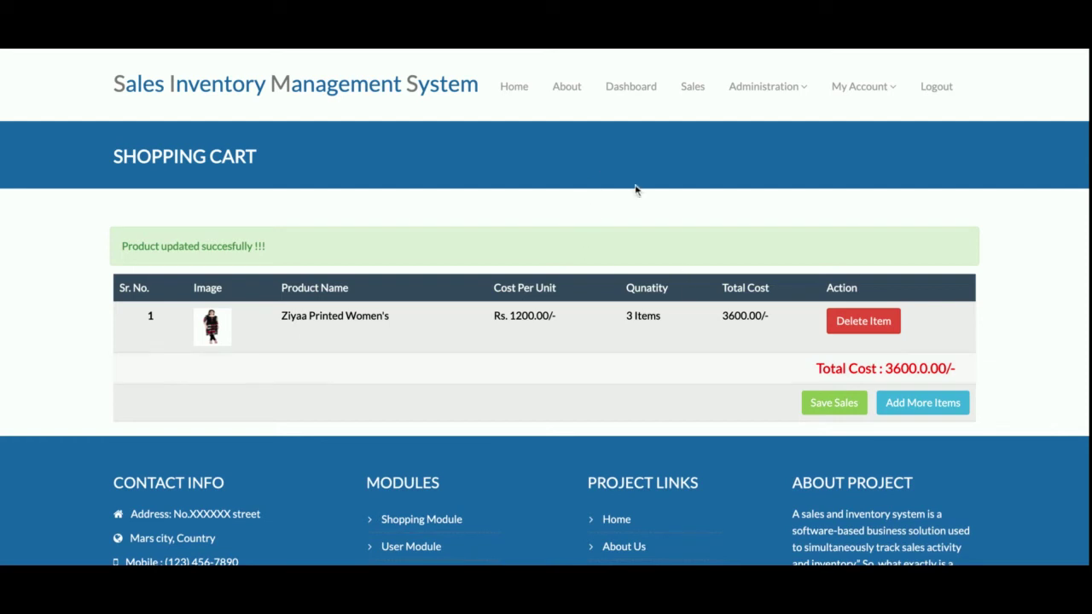
left_click(693, 87)
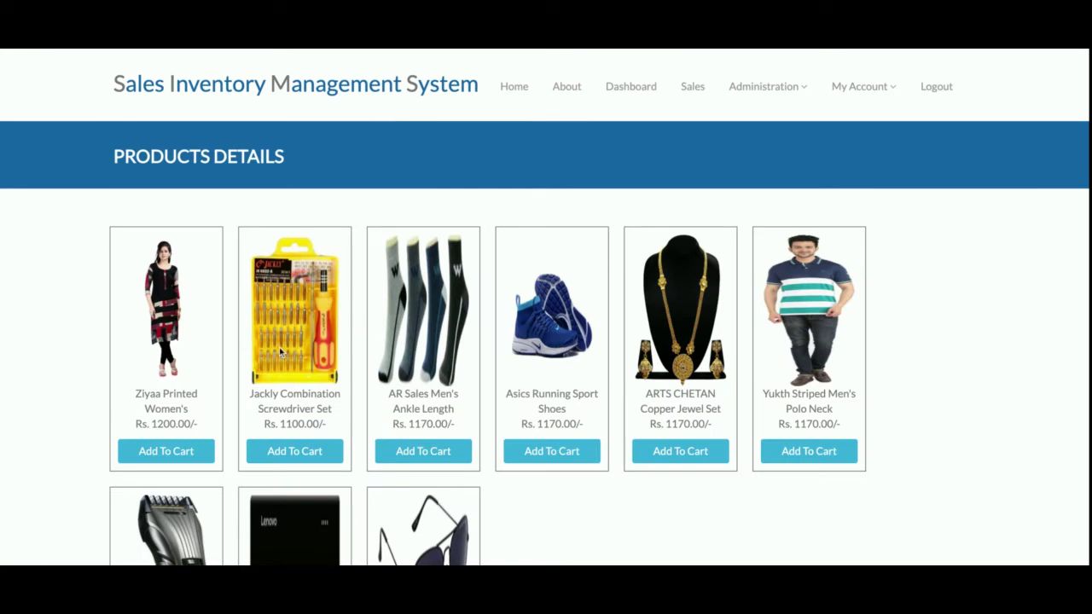
- Add 10 Jackly Combination Screwdriver Sets to the cart and save the 14600.00 sale
left_click(330, 461)
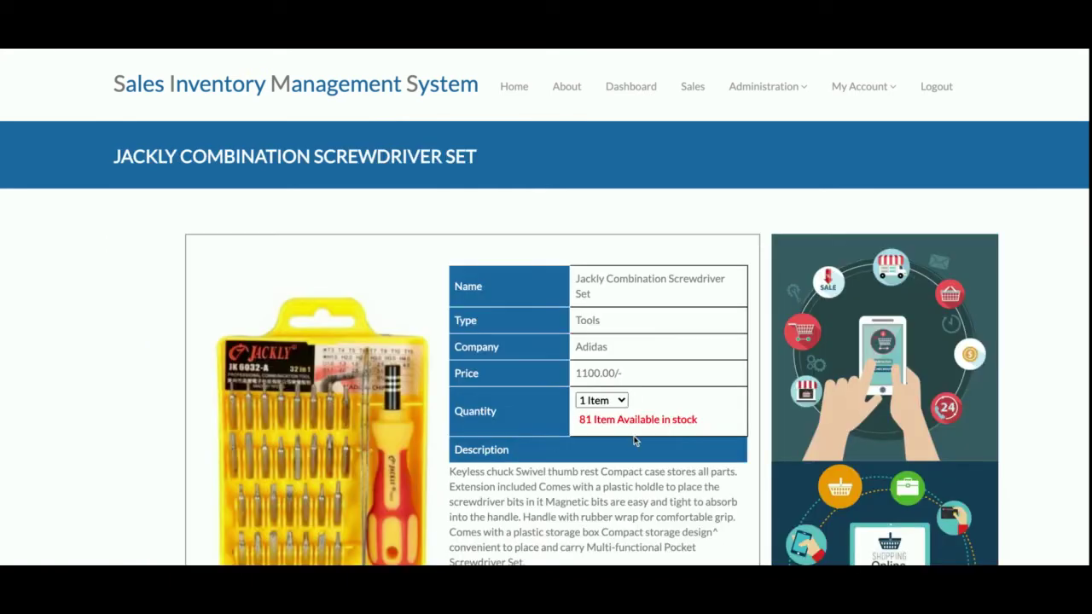
left_click(620, 406)
left_click(638, 456)
scroll(639, 453, "down", 3)
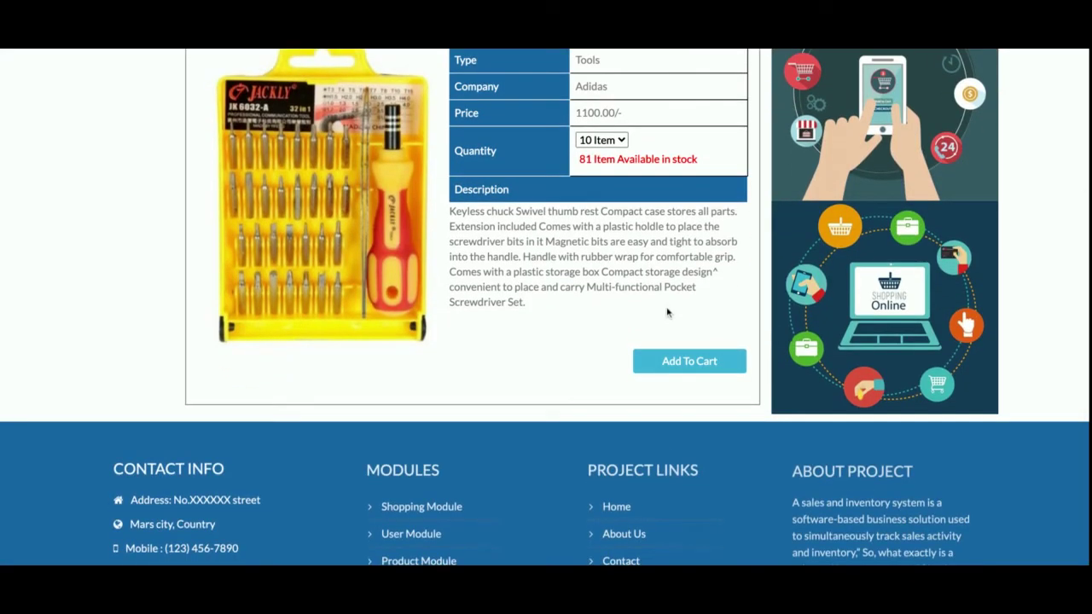
scroll(668, 313, "down", 2)
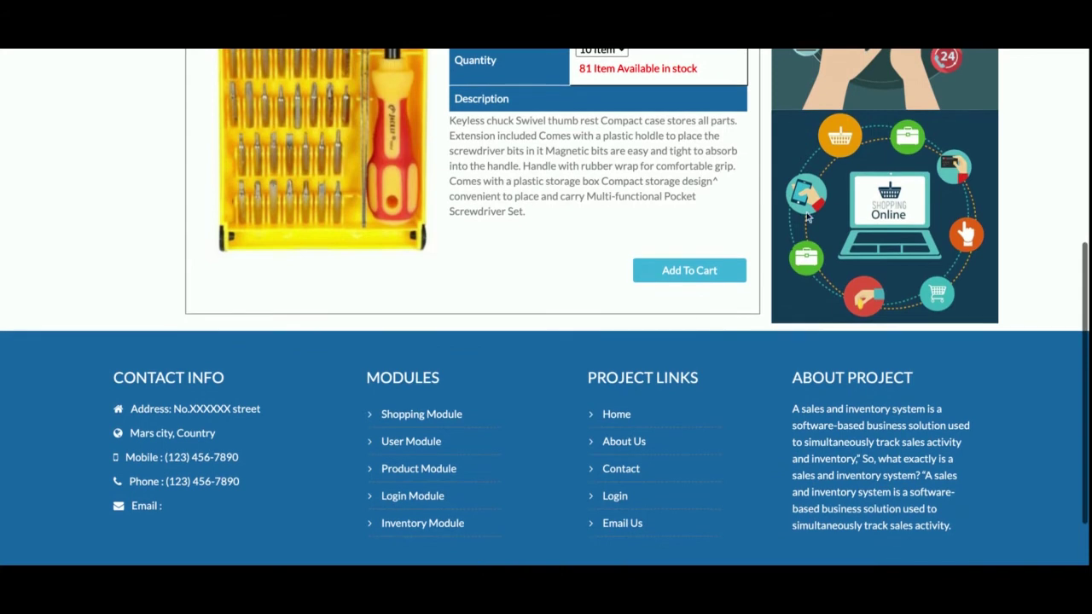
left_click(724, 270)
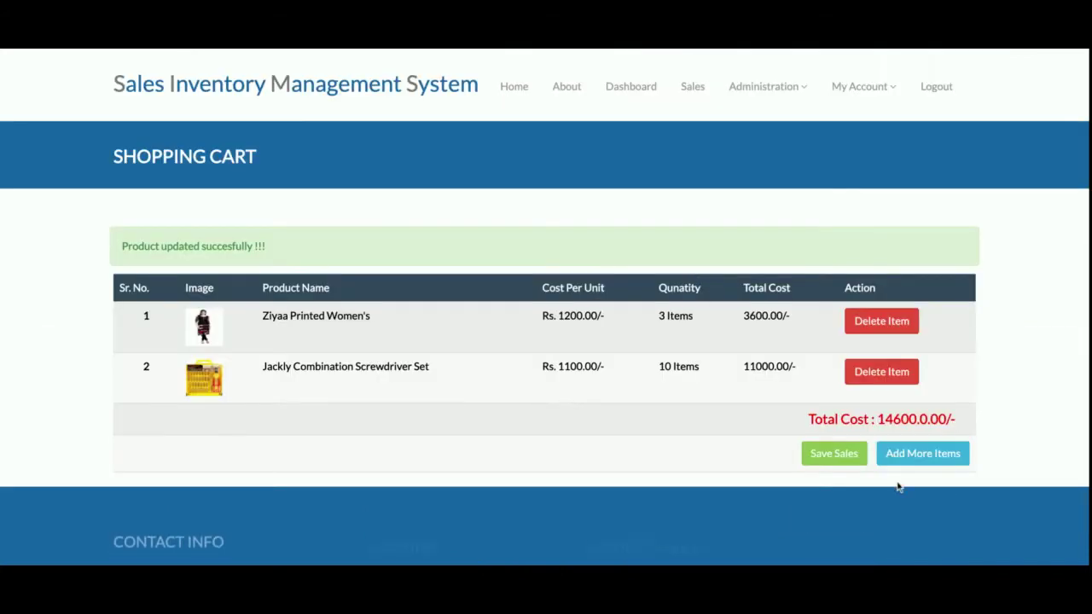
left_click(823, 464)
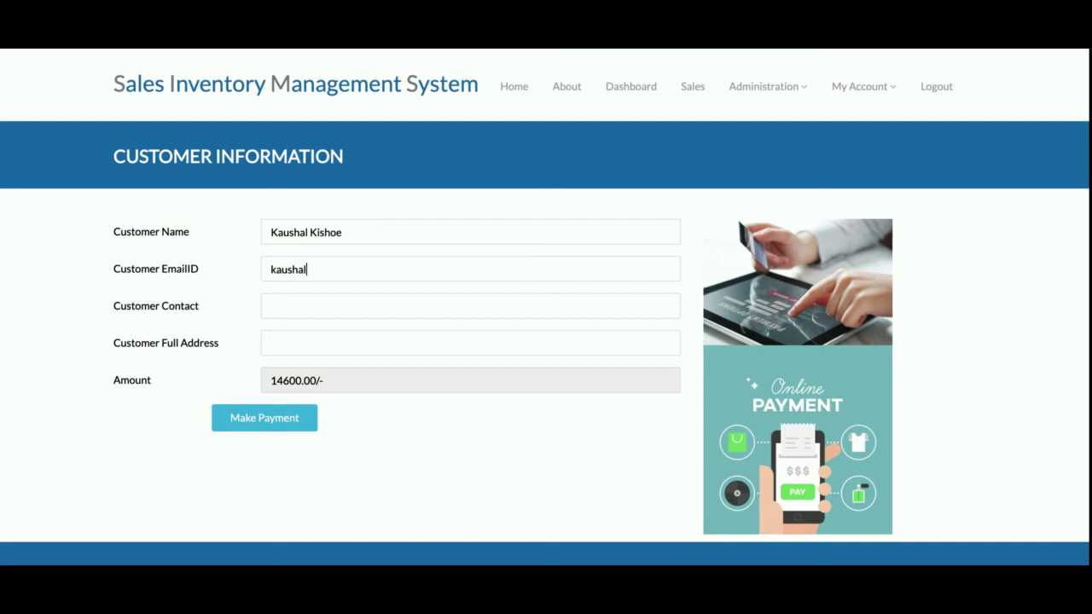
- Finish the customer's e-mail, enter the contact number, and make payment for the 14600.00 order
type("il.com")
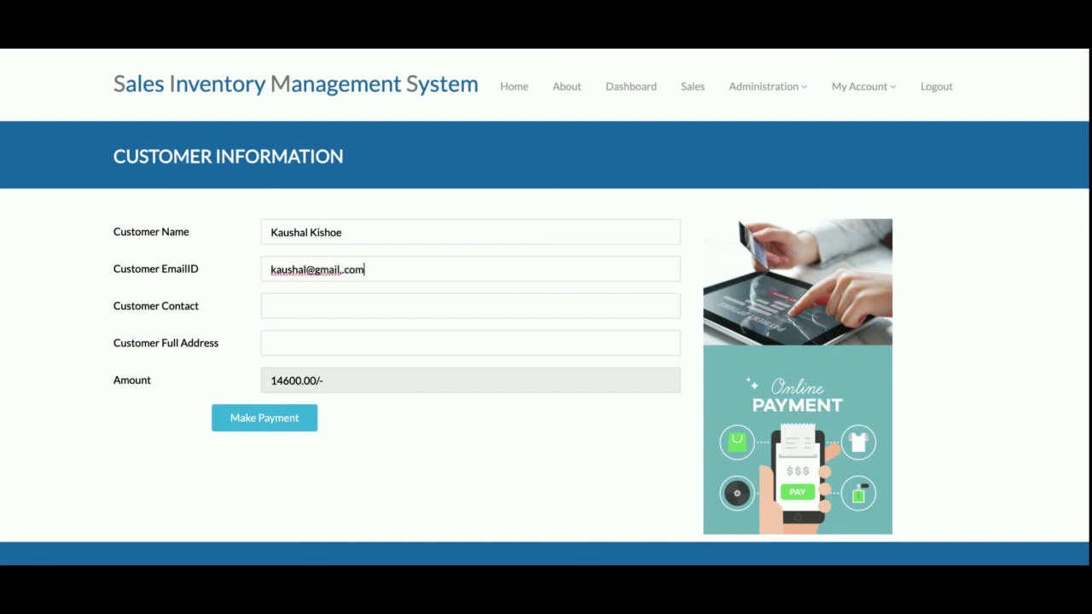
key("Tab")
double_click(308, 382)
left_click(318, 302)
left_click(275, 422)
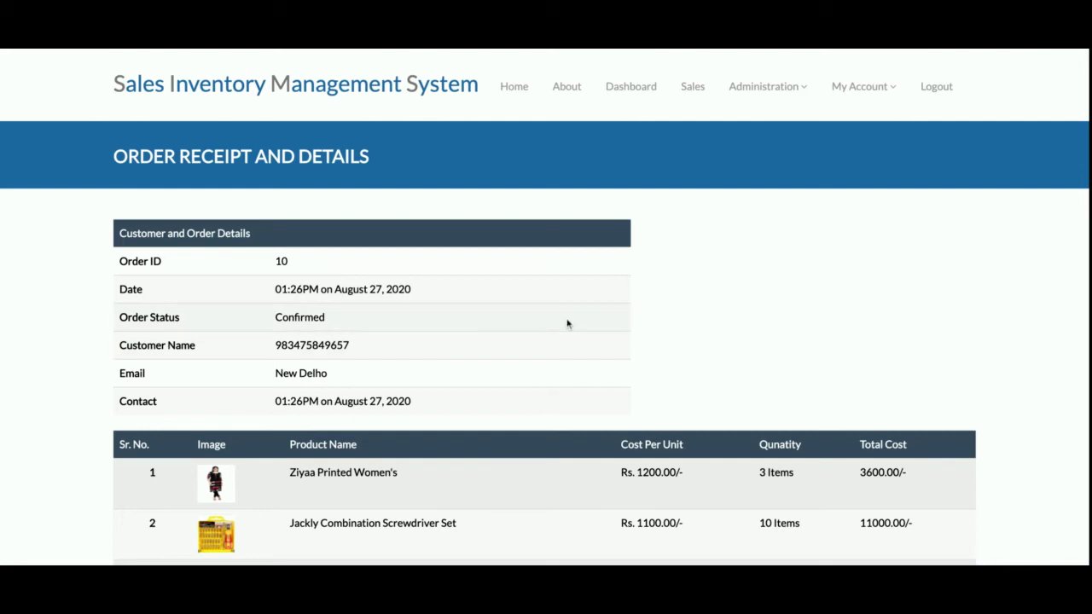
- Review the order receipt showing 10 items, then return to the product catalogue
scroll(567, 321, "down", 4)
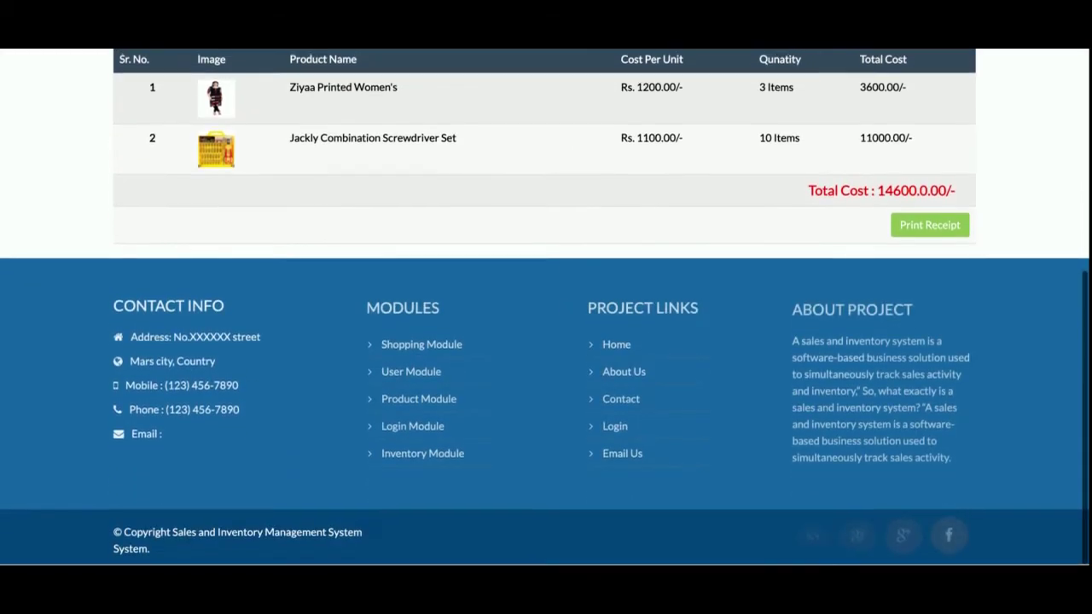
scroll(566, 323, "up", 3)
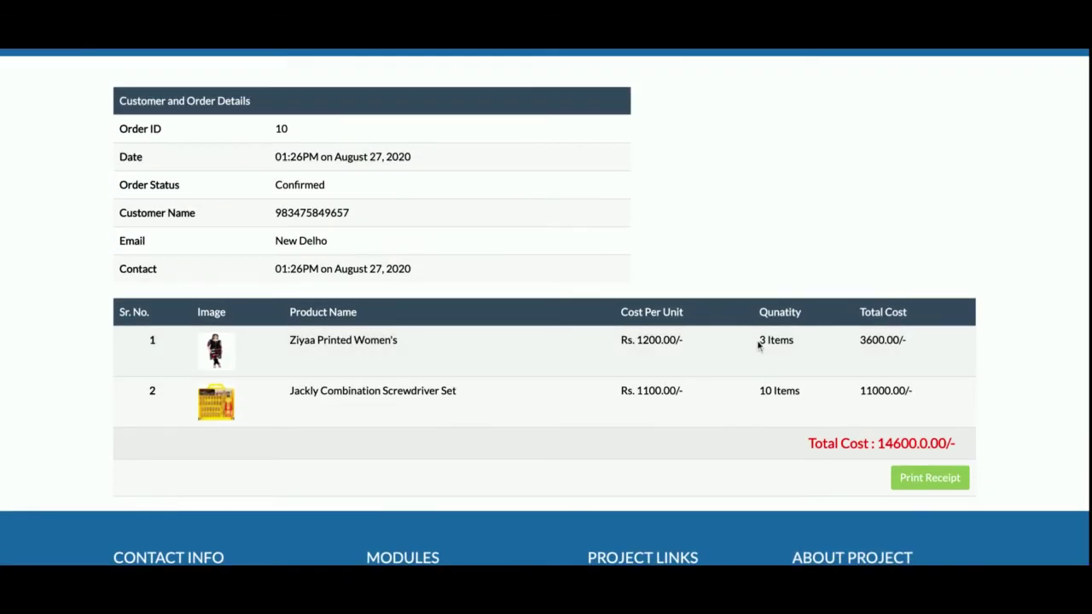
triple_click(773, 390)
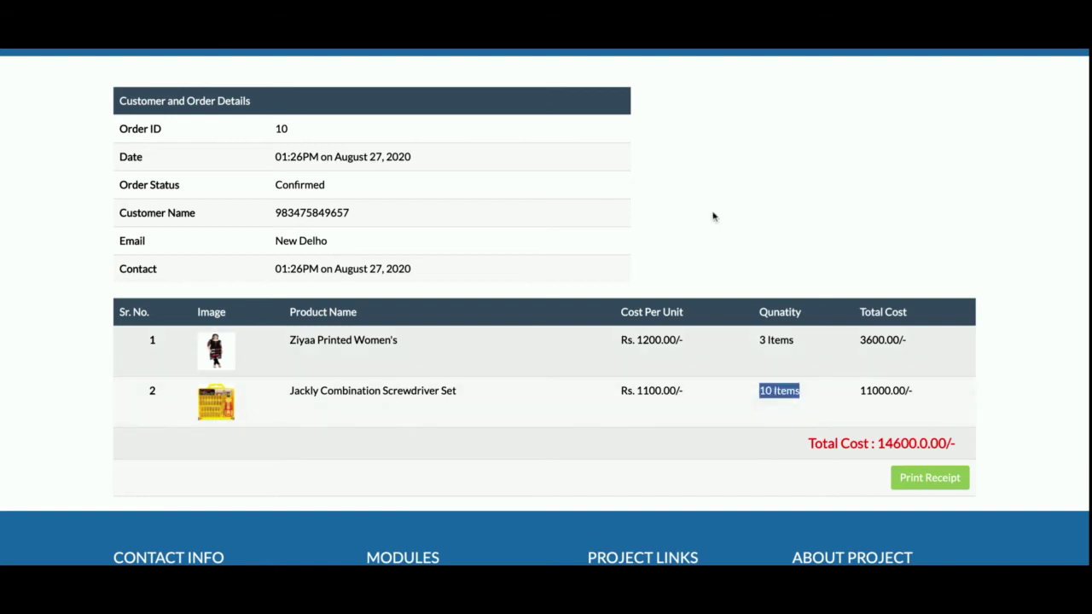
scroll(713, 216, "up", 3)
left_click(691, 86)
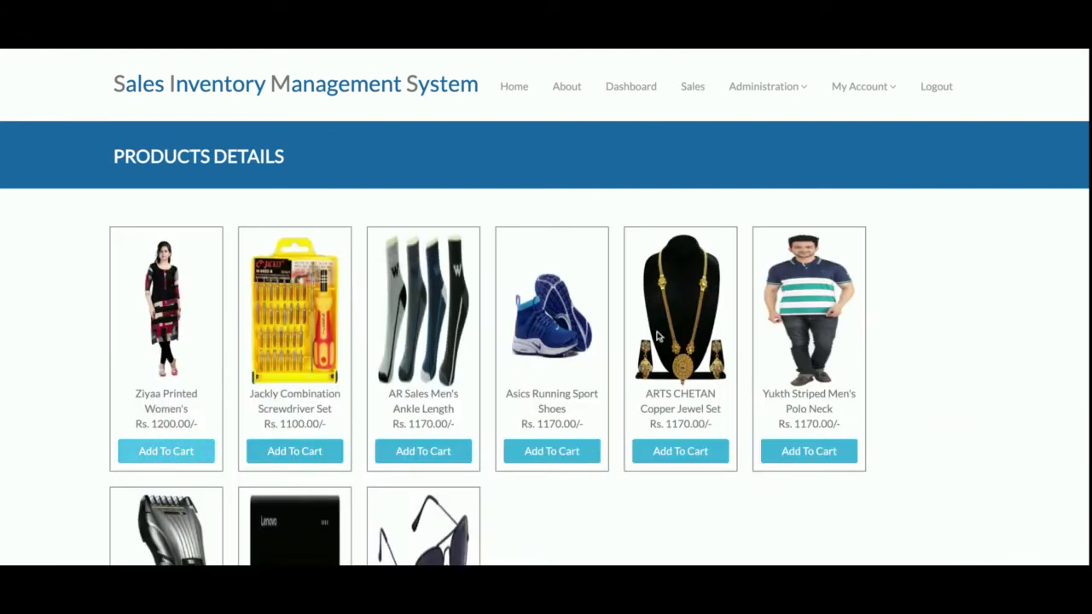
- Check the reduced stock: 2 Ziyaa Printed Women's and 71 Jackly screwdriver sets left
left_click(177, 452)
triple_click(605, 404)
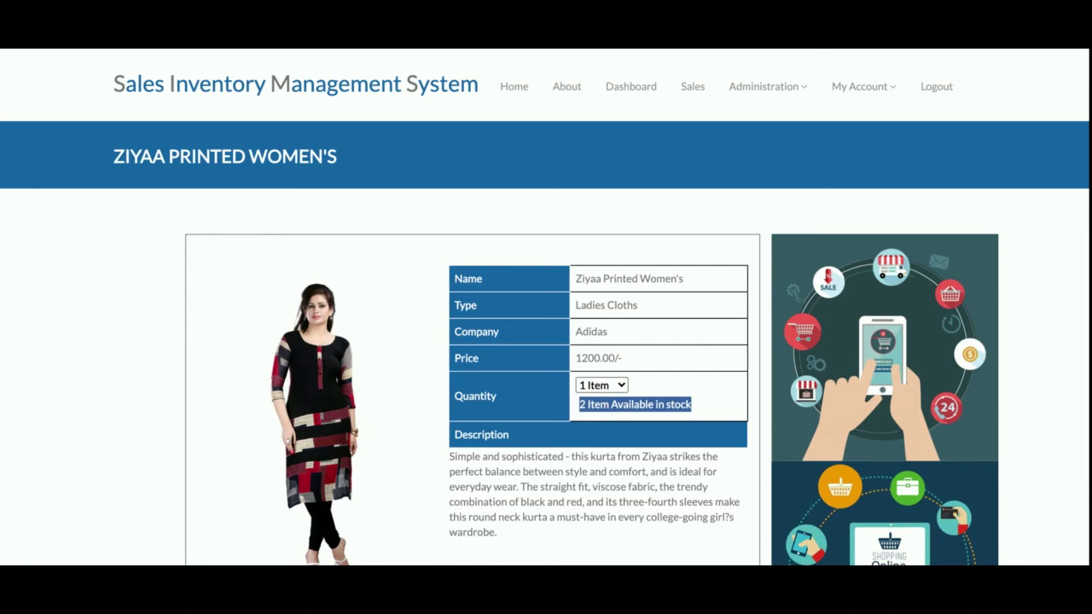
left_click(692, 86)
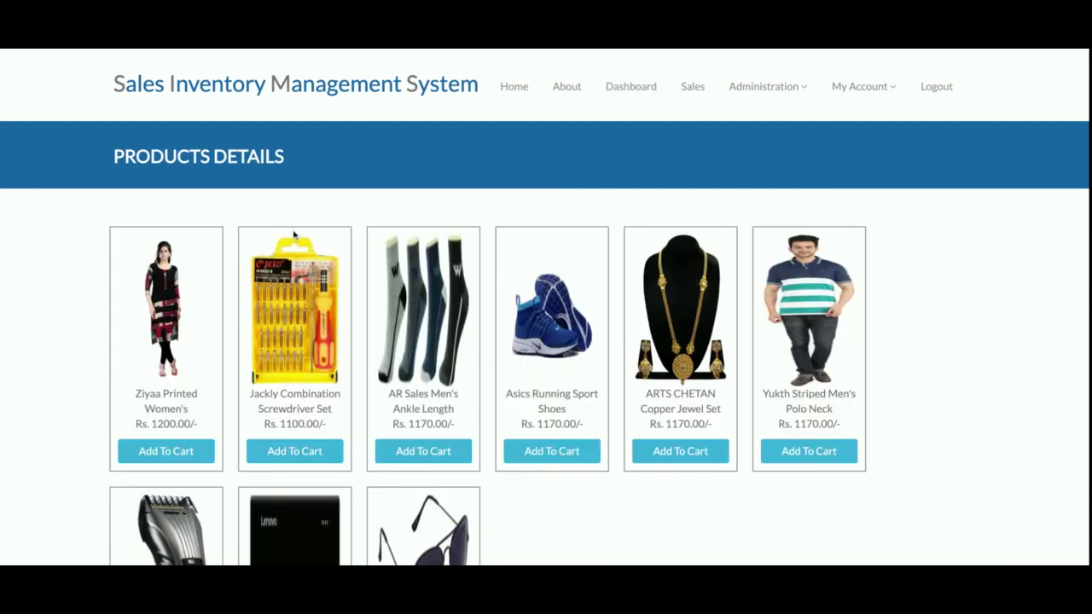
left_click(295, 449)
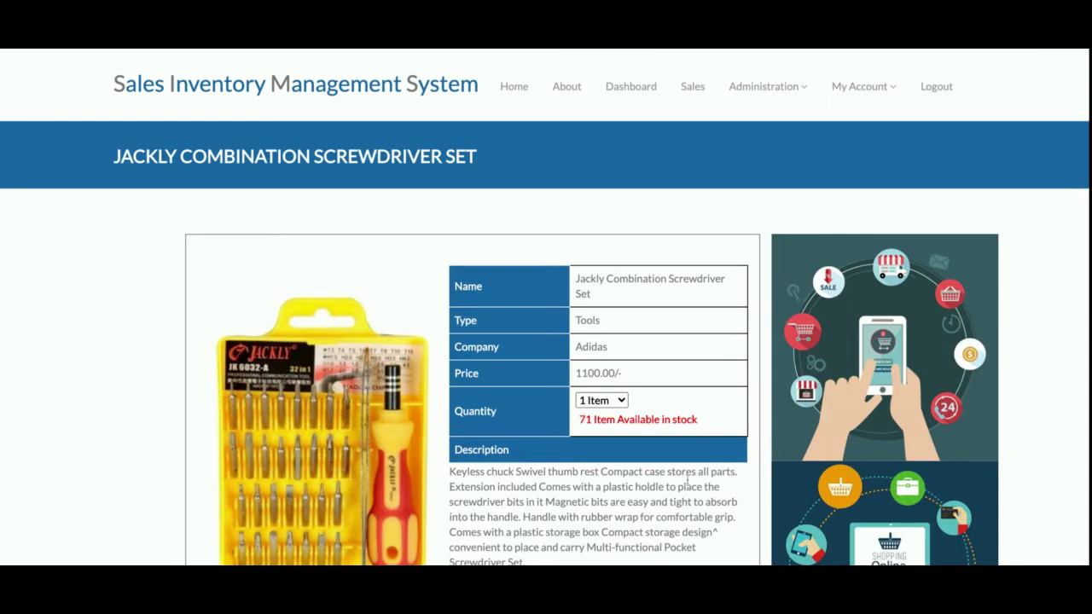
triple_click(612, 418)
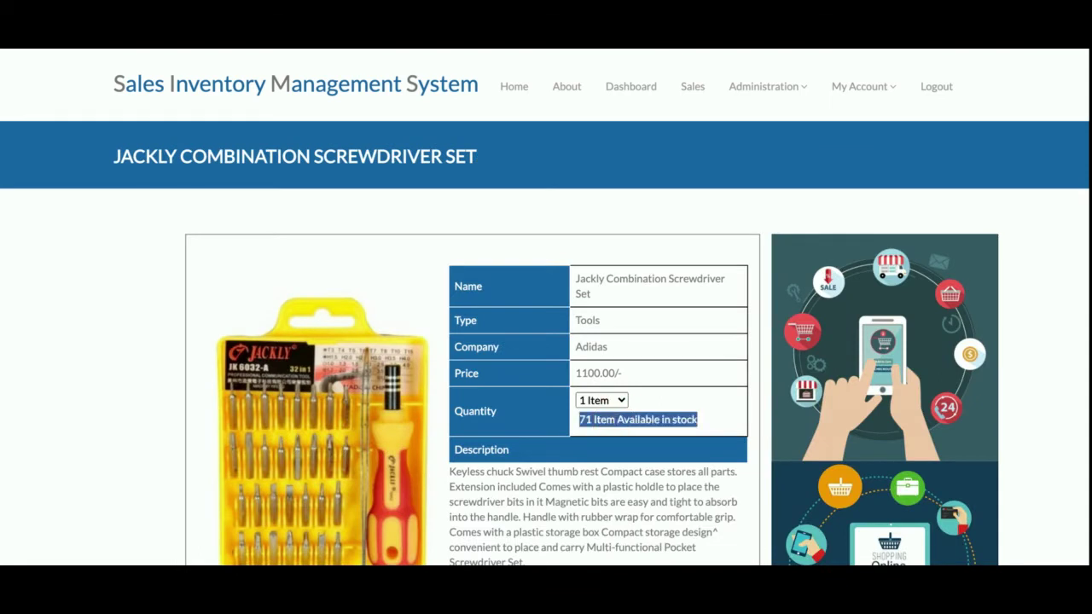
left_click(673, 85)
- View the Add New Product and Add New Product Type forms from Administration
left_click(767, 86)
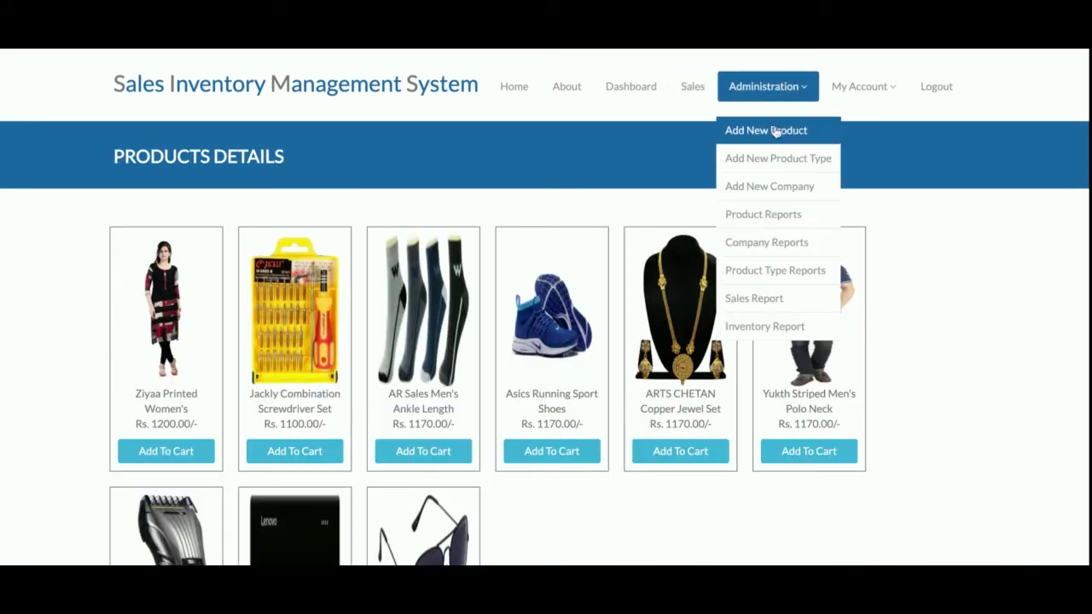
left_click(774, 129)
scroll(620, 380, "down", 4)
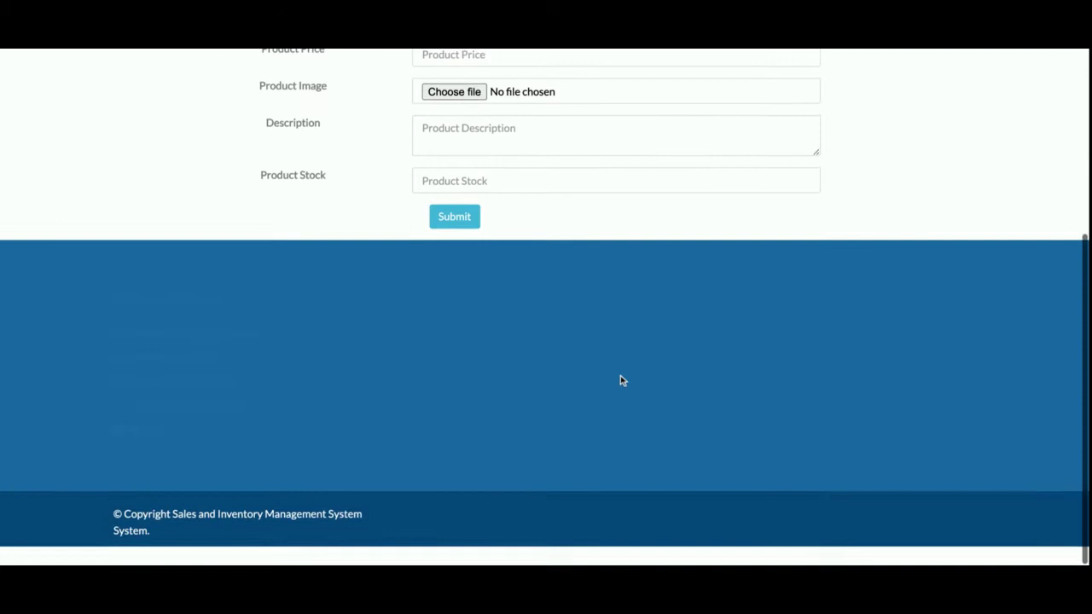
scroll(620, 375, "up", 4)
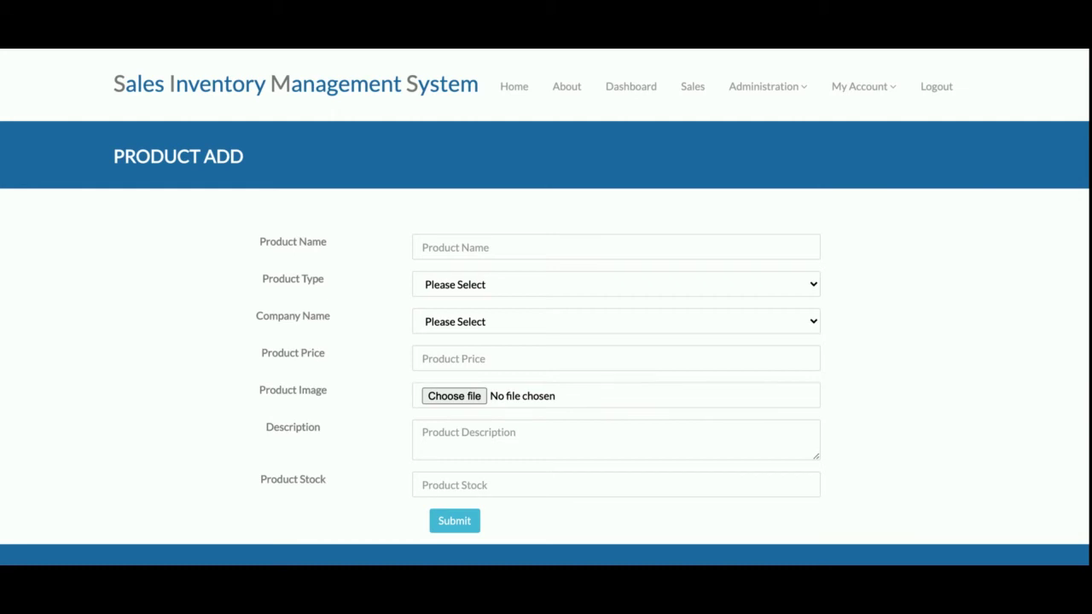
mouse_move(770, 107)
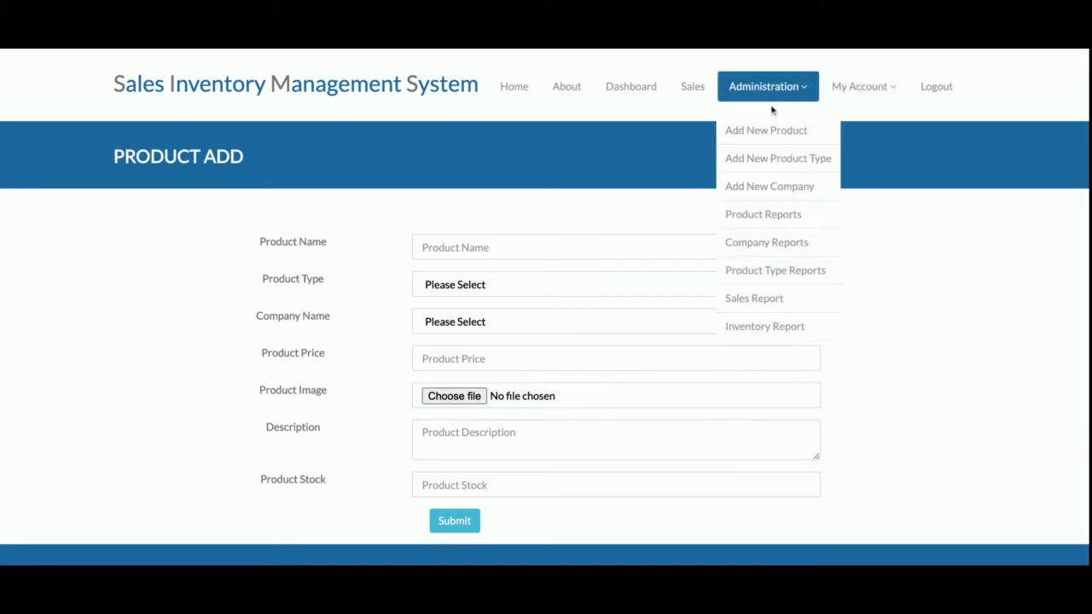
left_click(771, 157)
scroll(724, 312, "down", 4)
scroll(724, 312, "up", 4)
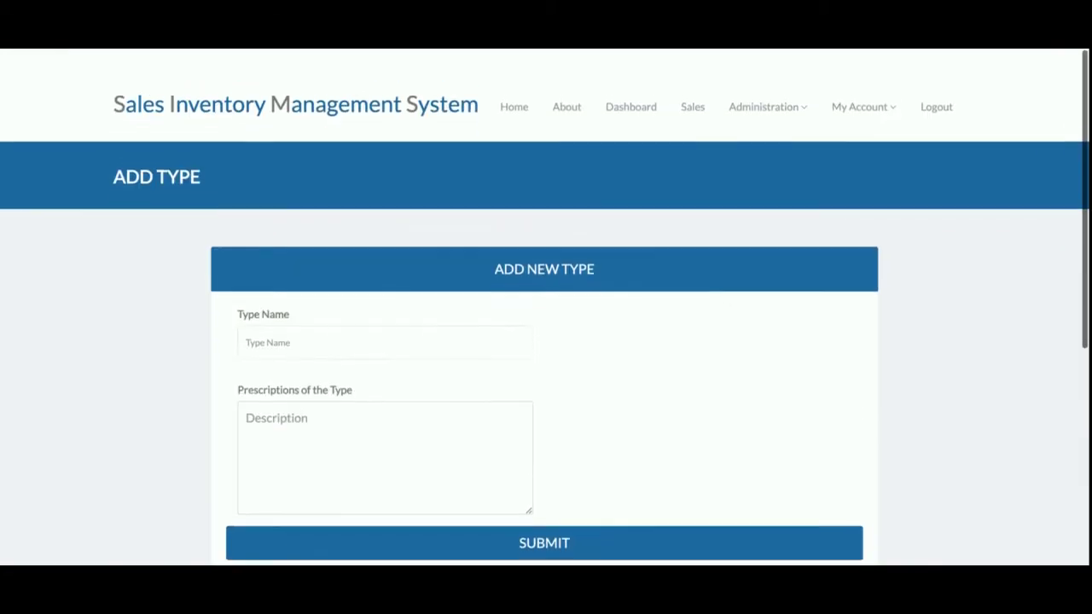
- View the Add New Company form
mouse_move(795, 99)
left_click(770, 186)
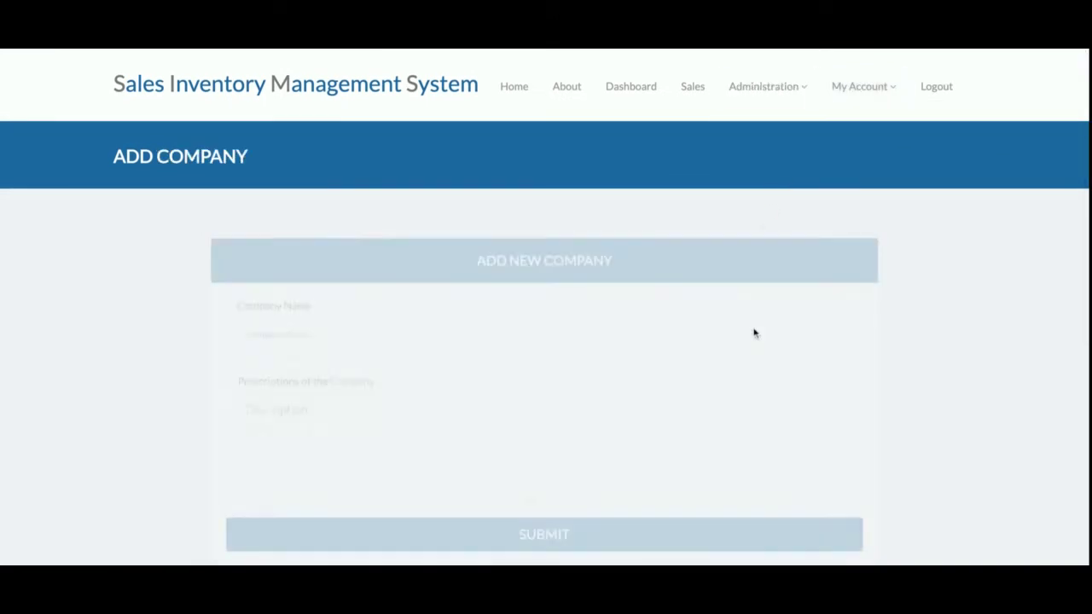
scroll(753, 332, "down", 2)
scroll(755, 332, "down", 1)
scroll(755, 333, "up", 3)
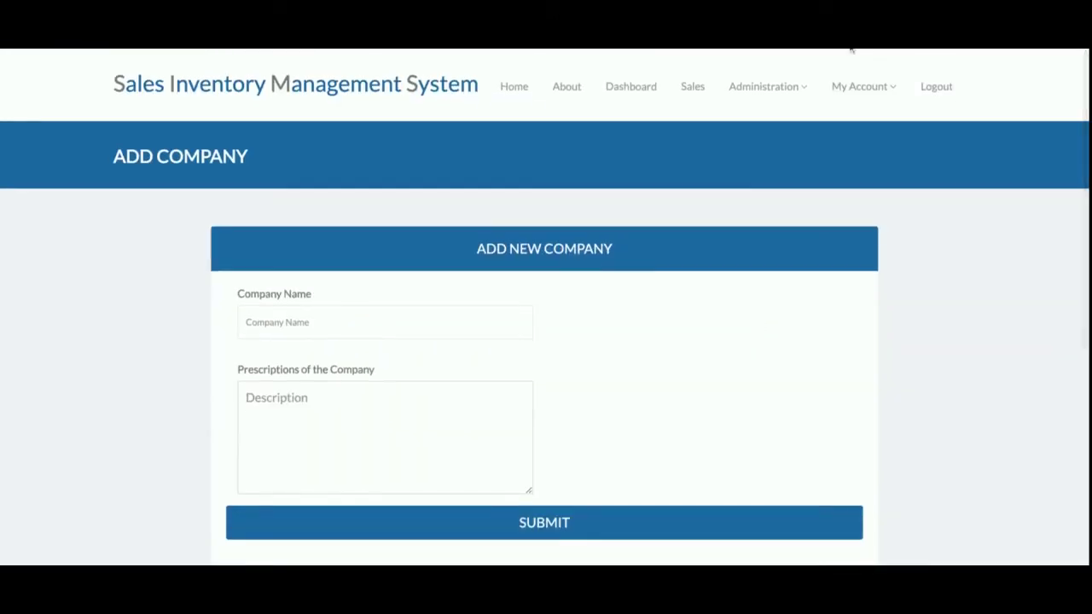
- On the Product Add form, choose Assesories as product type and Fila as company
mouse_move(777, 99)
left_click(756, 124)
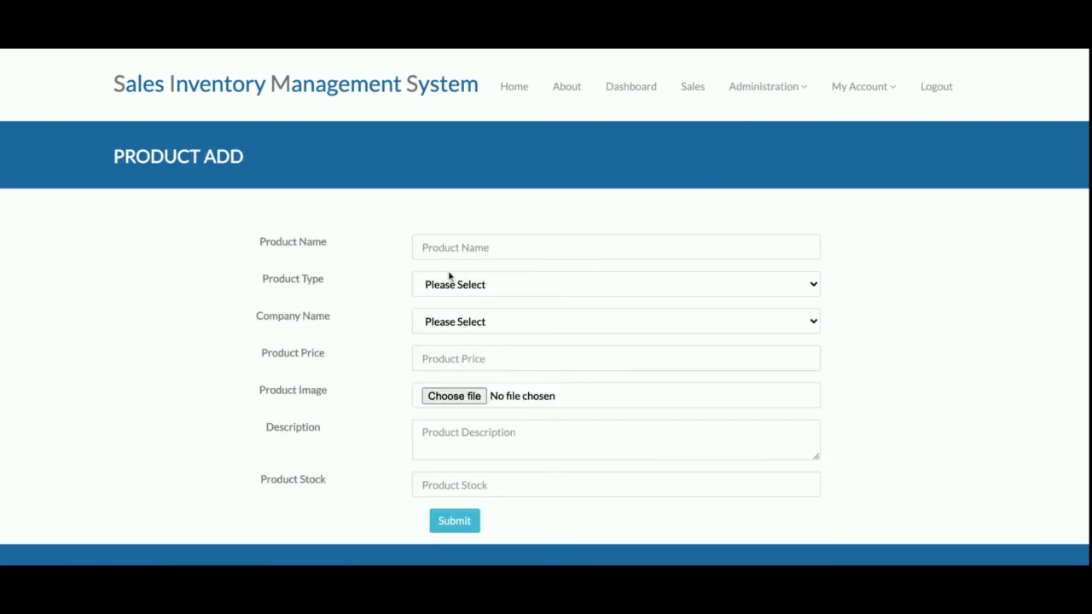
left_click(460, 284)
left_click(434, 321)
left_click(441, 331)
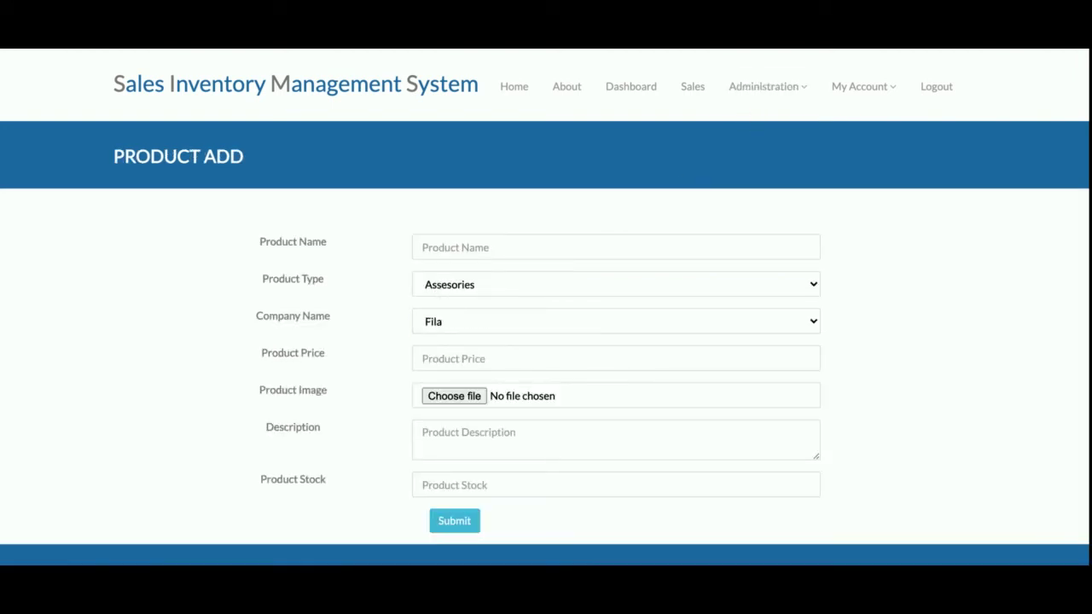
- From Product Reports, edit the Jackly Combination Screwdriver Set (Tools, Adidas, price 1100)
mouse_move(779, 99)
left_click(775, 215)
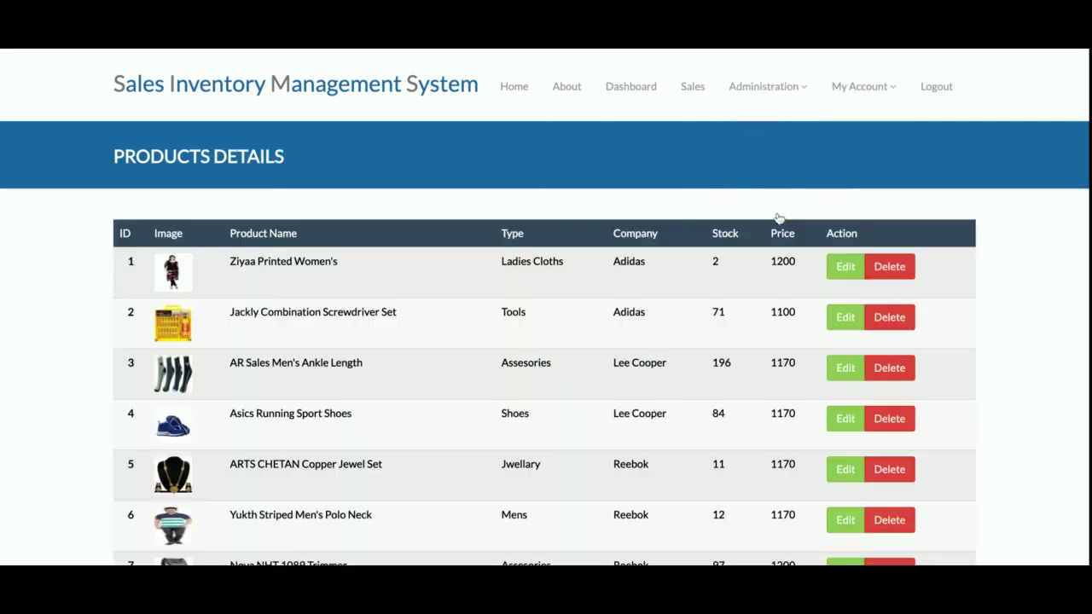
scroll(665, 388, "down", 6)
scroll(663, 385, "up", 5)
scroll(662, 385, "down", 5)
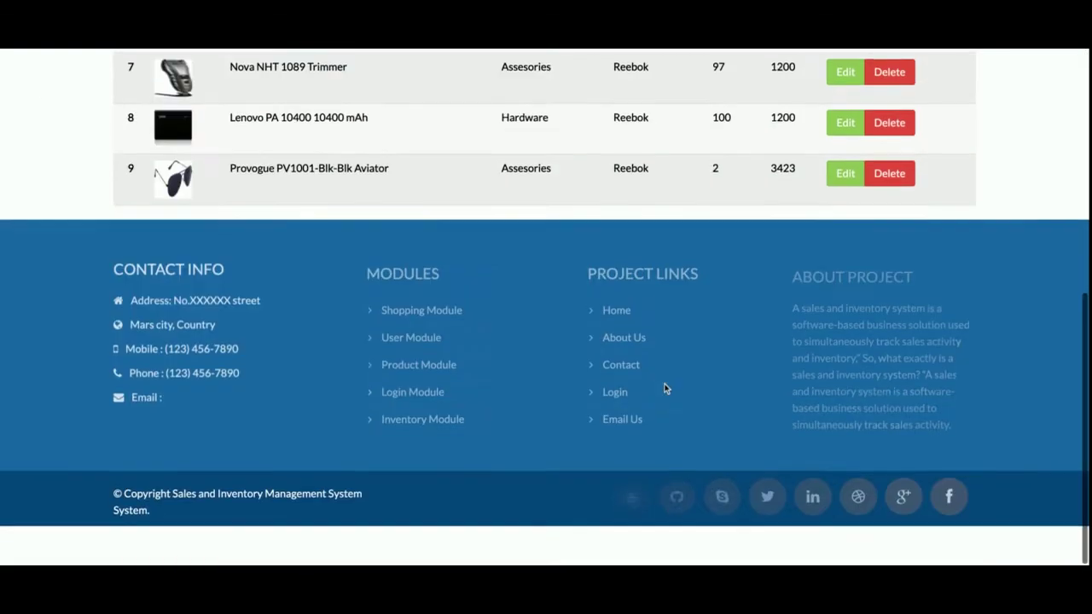
scroll(662, 385, "up", 6)
scroll(826, 328, "down", 1)
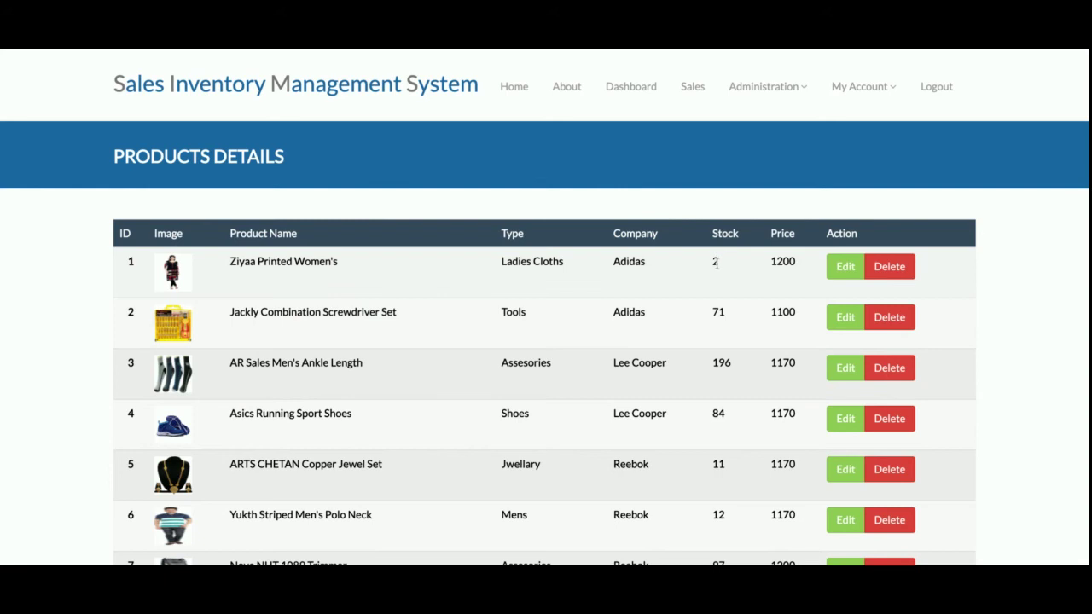
left_click(843, 318)
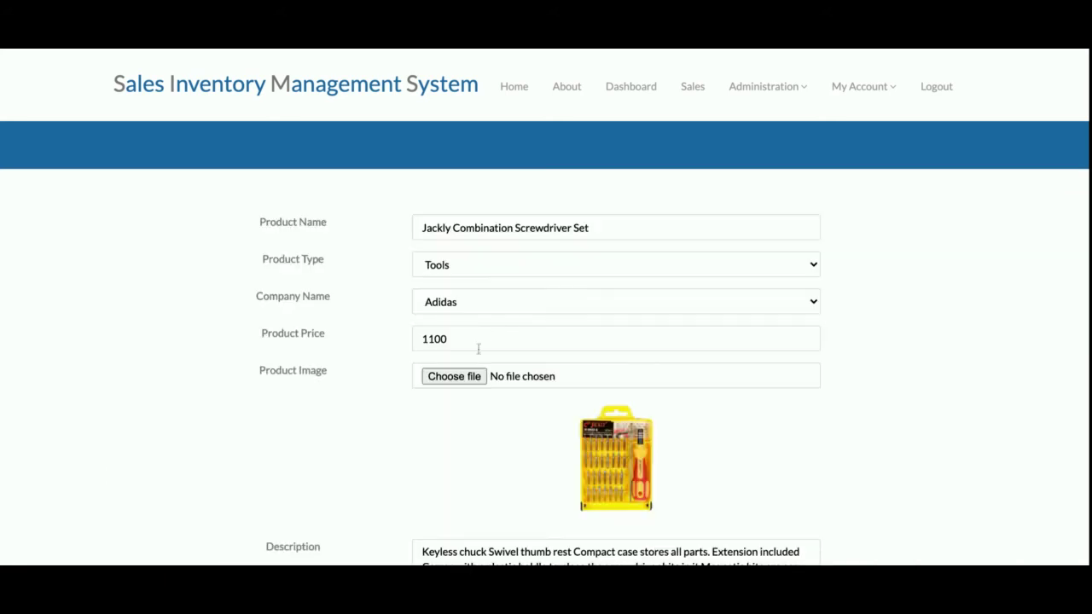
left_click(768, 88)
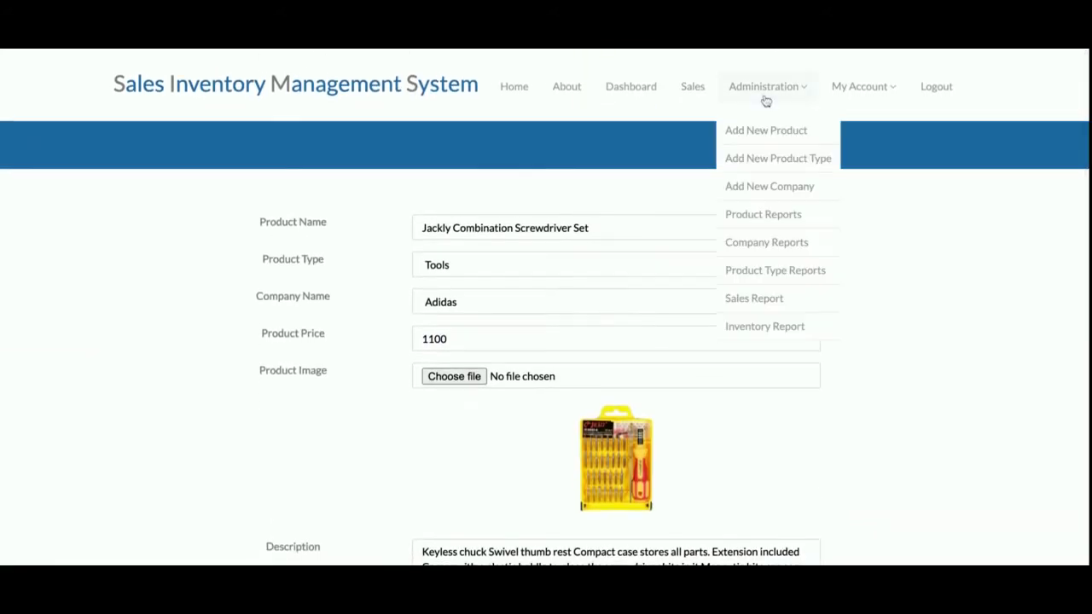
- From the company report, edit and submit the Adidas company record
left_click(779, 246)
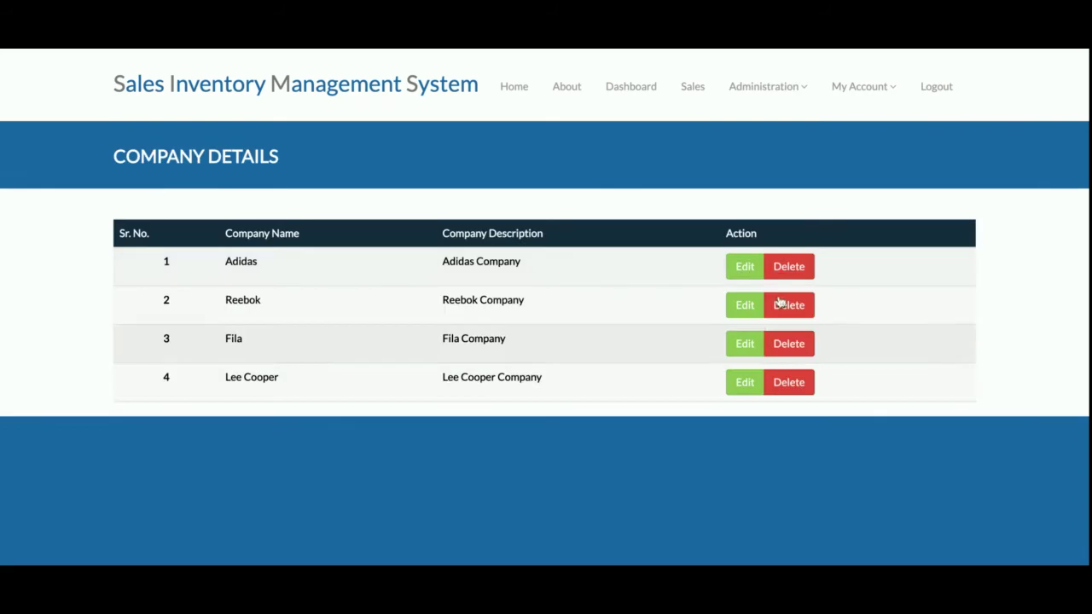
scroll(756, 361, "down", 2)
scroll(755, 312, "up", 2)
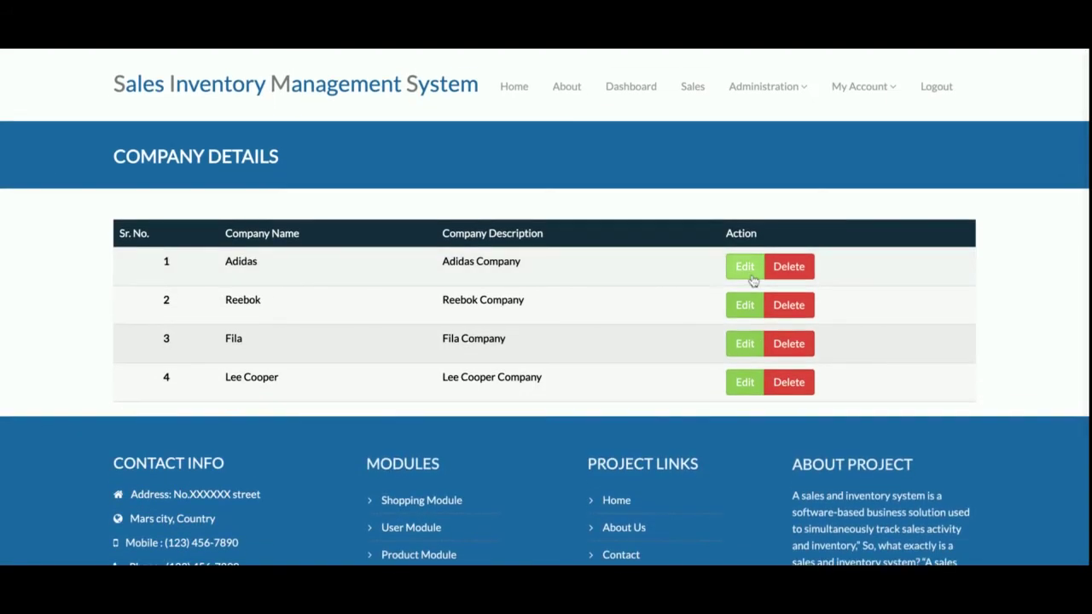
left_click(748, 278)
scroll(460, 307, "down", 5)
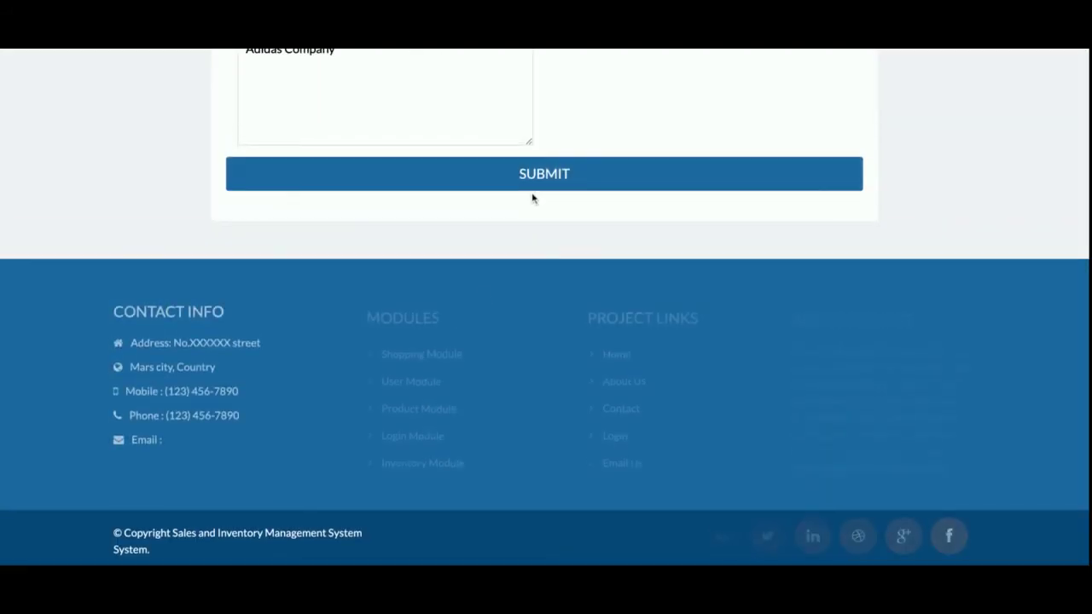
left_click(533, 181)
- View the Product Type Reports listing eight product types
left_click(774, 83)
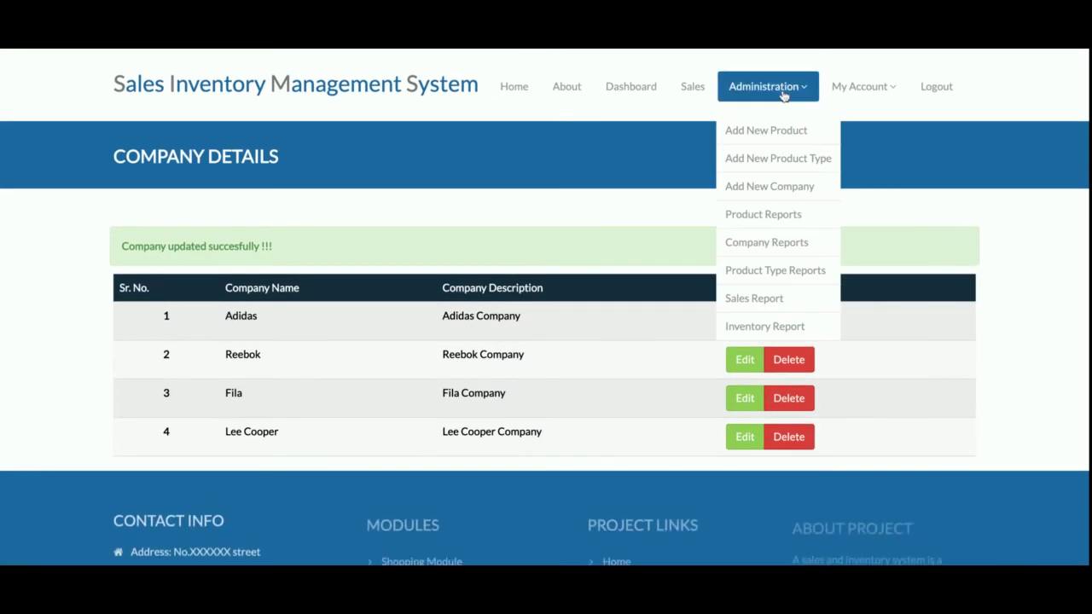
left_click(773, 270)
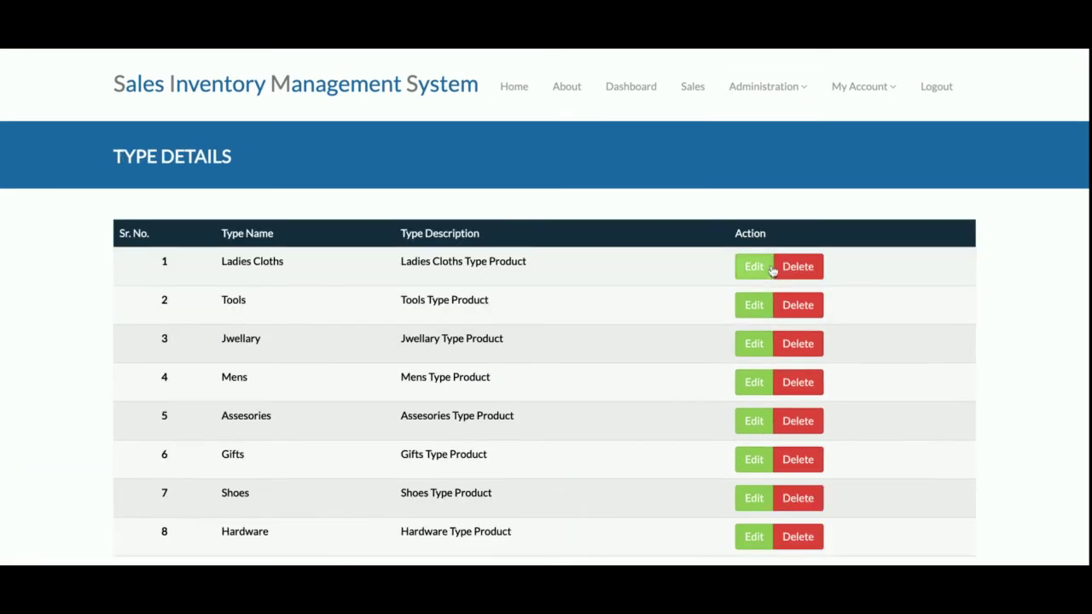
scroll(597, 335, "down", 3)
scroll(597, 335, "down", 2)
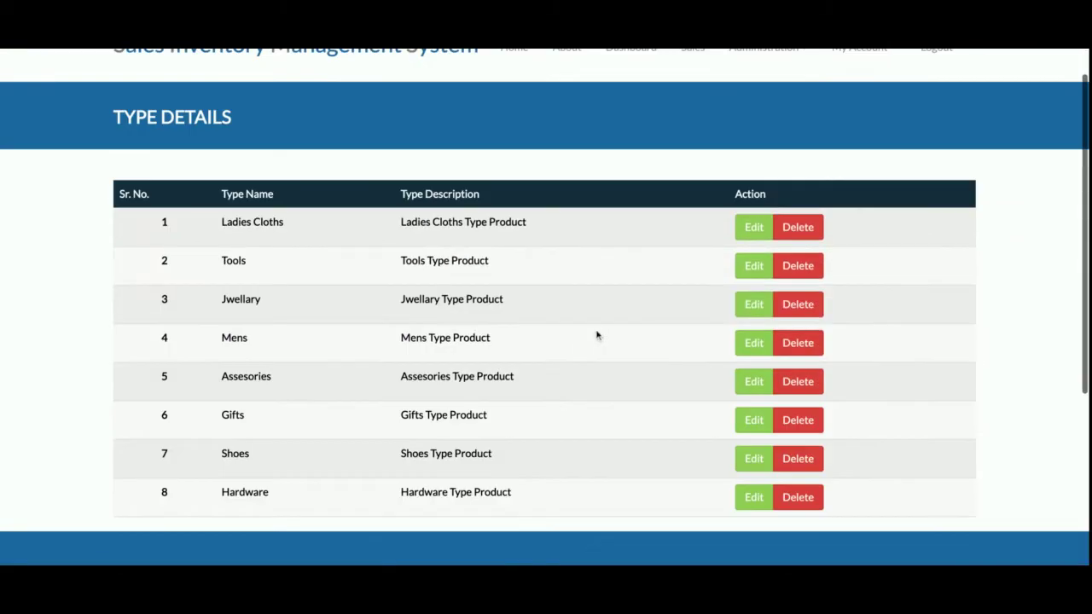
scroll(597, 335, "up", 3)
left_click(772, 88)
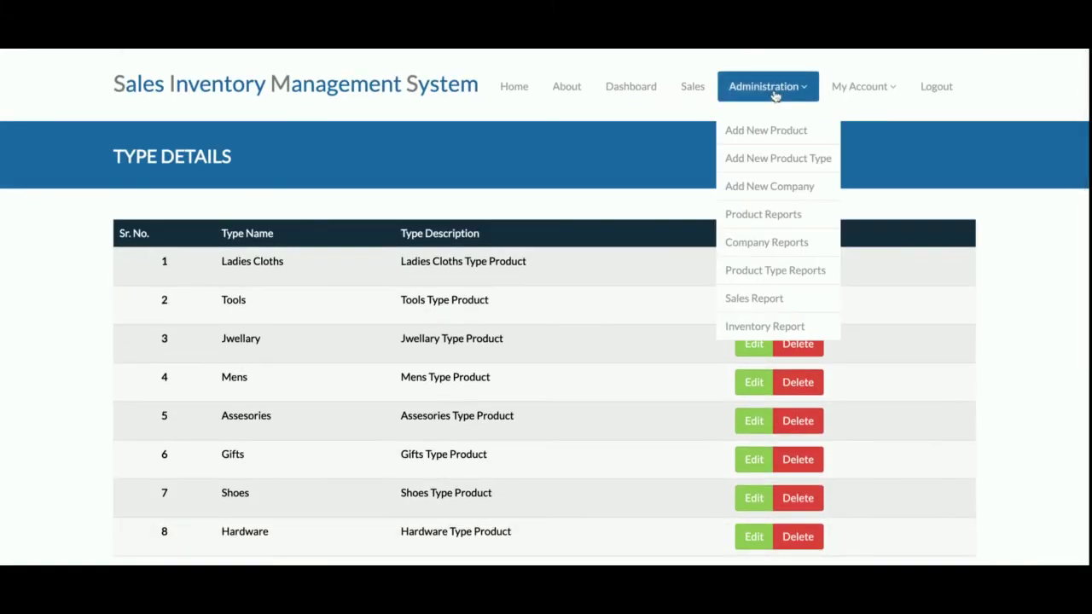
- Open the Sales Report and view the items in order 1
left_click(768, 299)
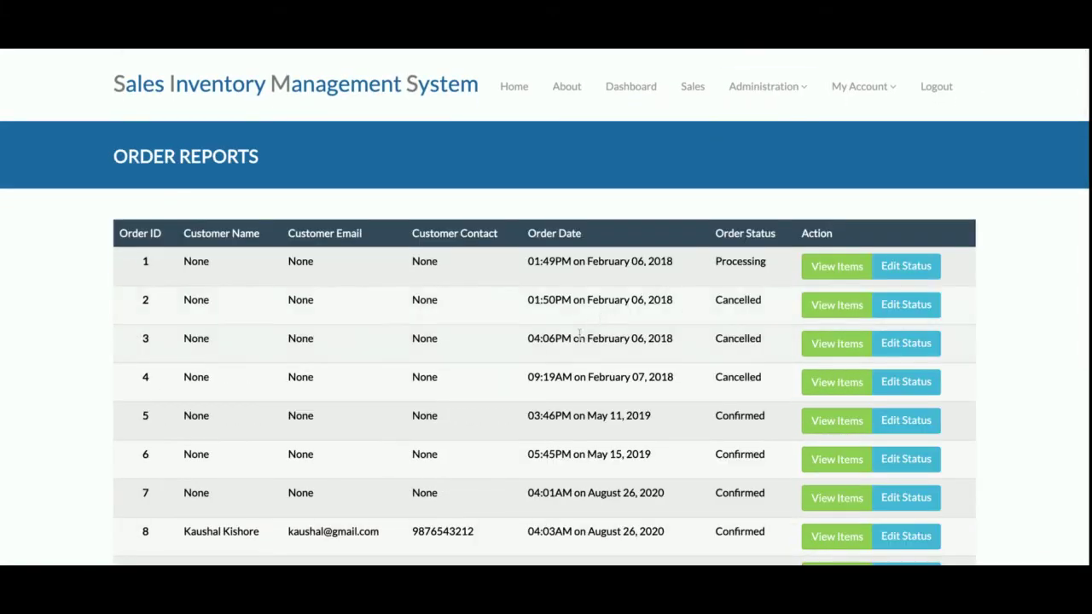
scroll(579, 334, "down", 5)
scroll(580, 334, "up", 5)
left_click(904, 267)
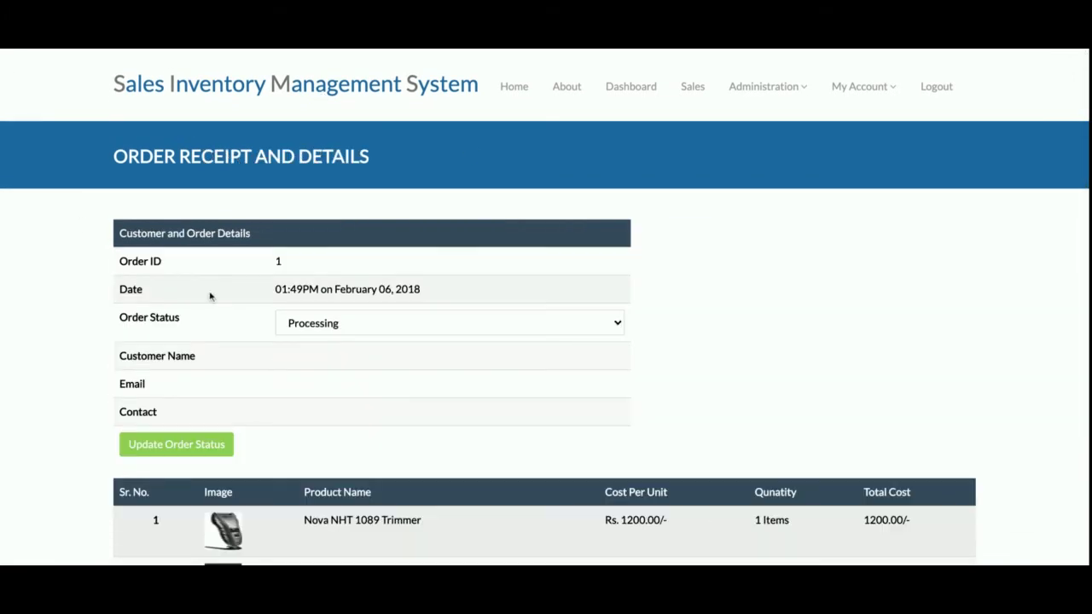
scroll(281, 214, "down", 2)
scroll(280, 214, "up", 2)
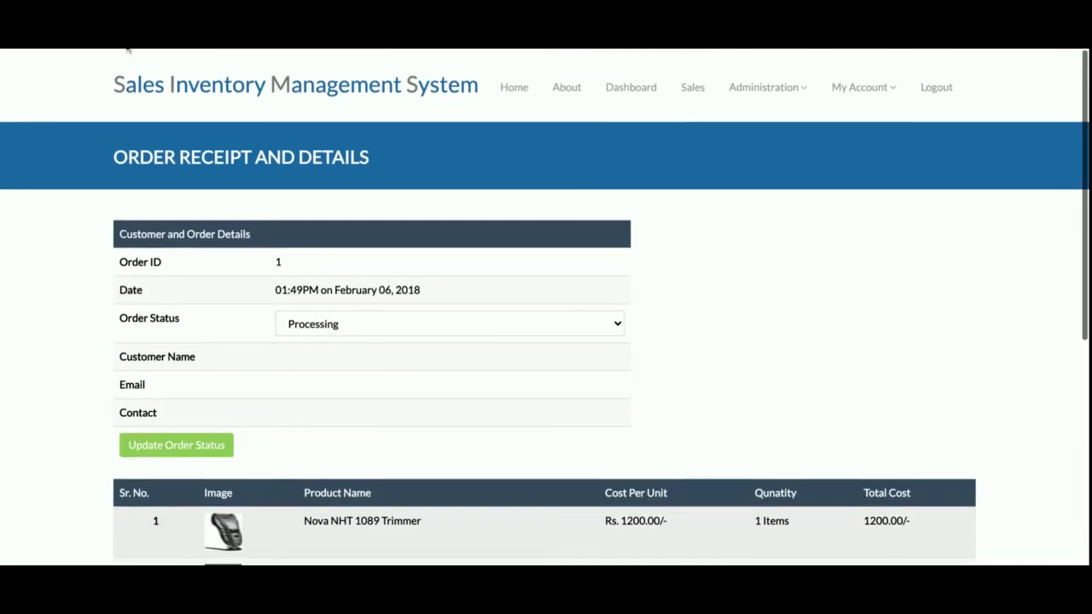
key("alt+Left")
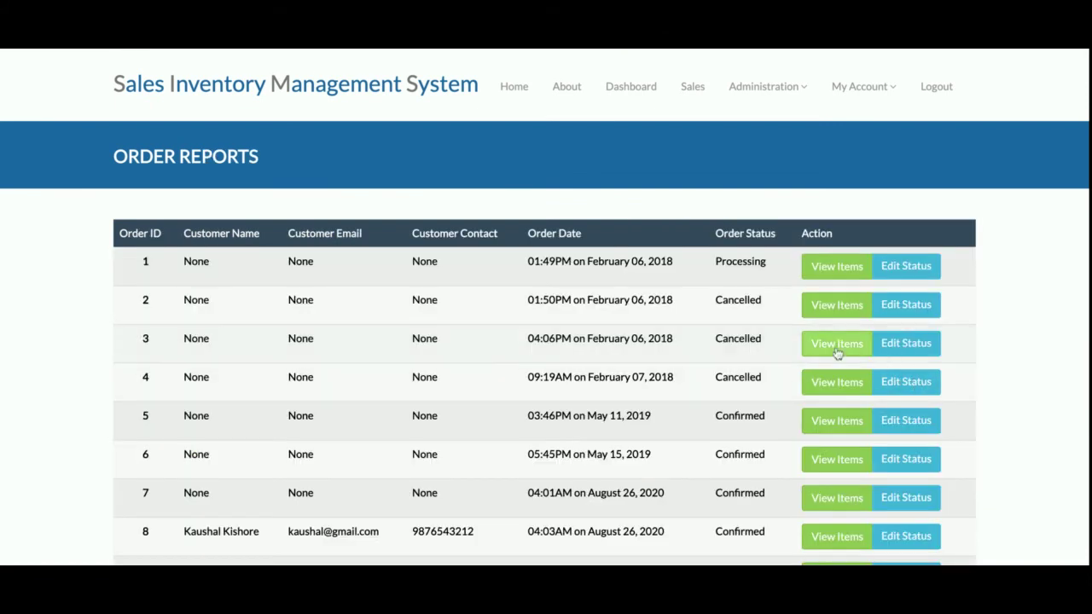
left_click(836, 344)
scroll(356, 388, "down", 1)
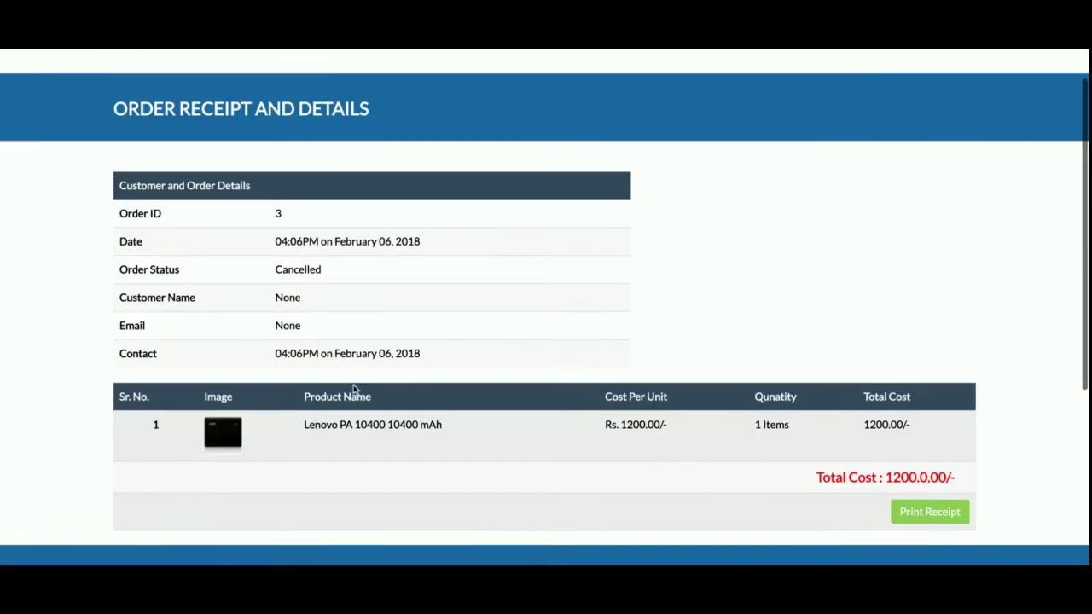
scroll(354, 388, "up", 1)
scroll(353, 389, "down", 1)
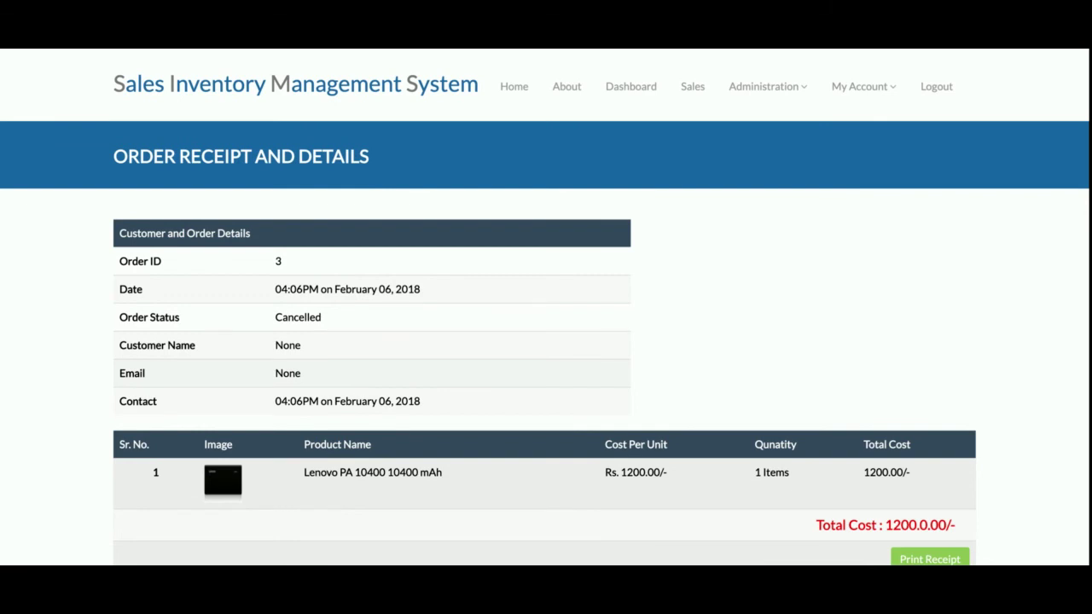
- Open the Inventory Report and scroll through the stock of nine products, including 100 Lenovo PA 10400
mouse_move(803, 99)
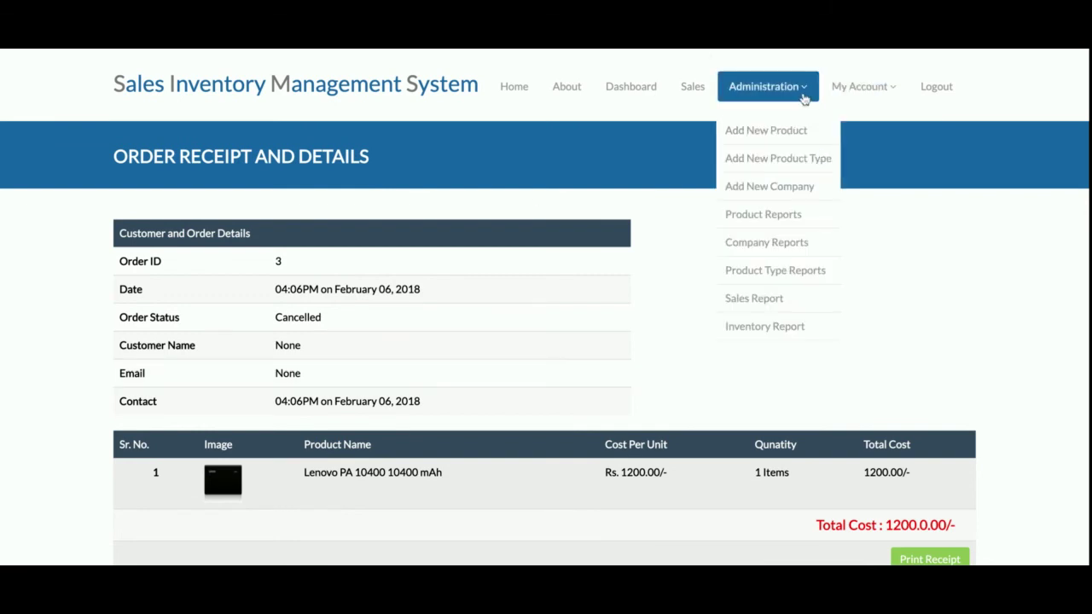
left_click(783, 326)
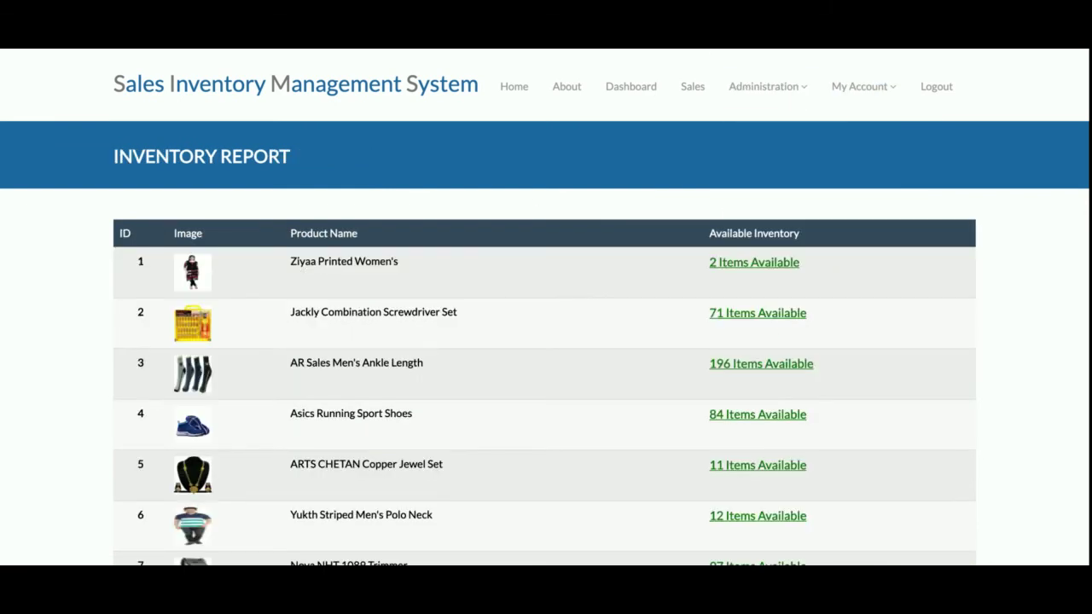
scroll(546, 341, "down", 3)
scroll(546, 341, "up", 3)
scroll(794, 124, "down", 5)
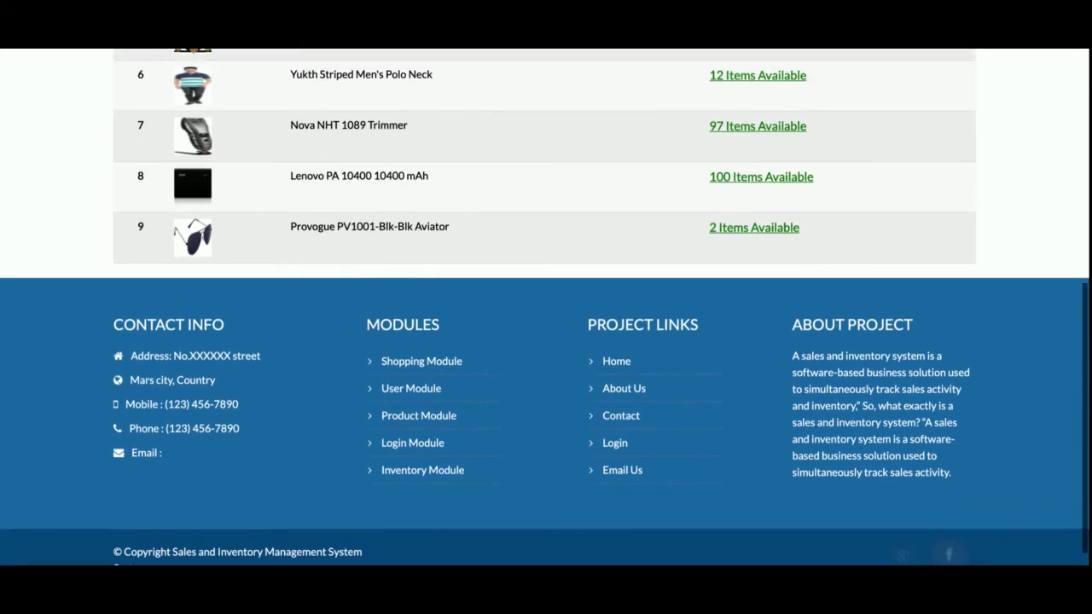
scroll(794, 124, "up", 5)
left_click(777, 95)
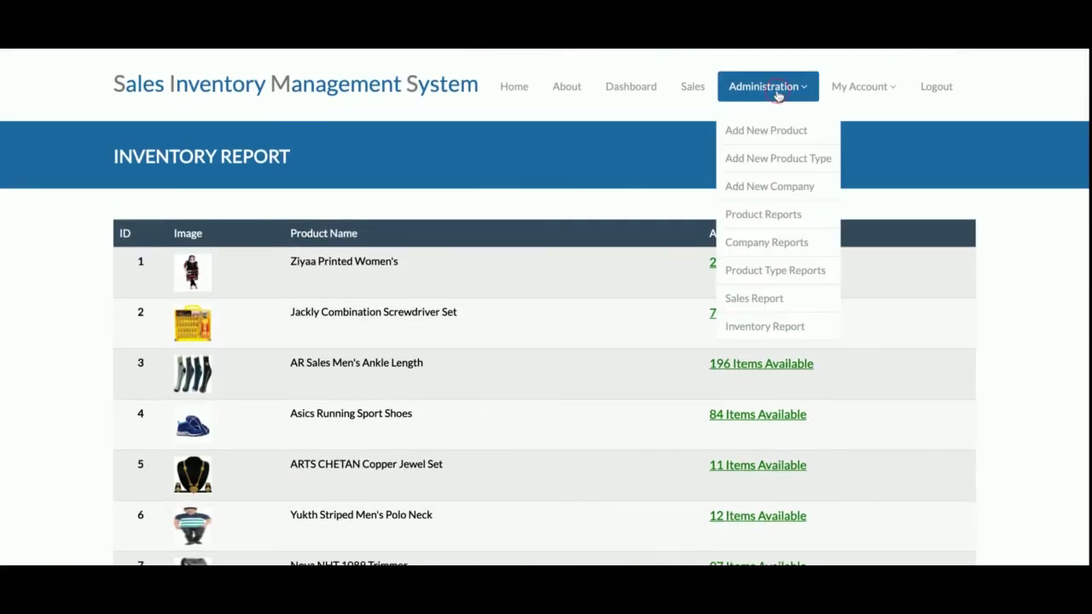
- View the admin's My Account profile, then bring up the empty Change Password form
left_click(851, 87)
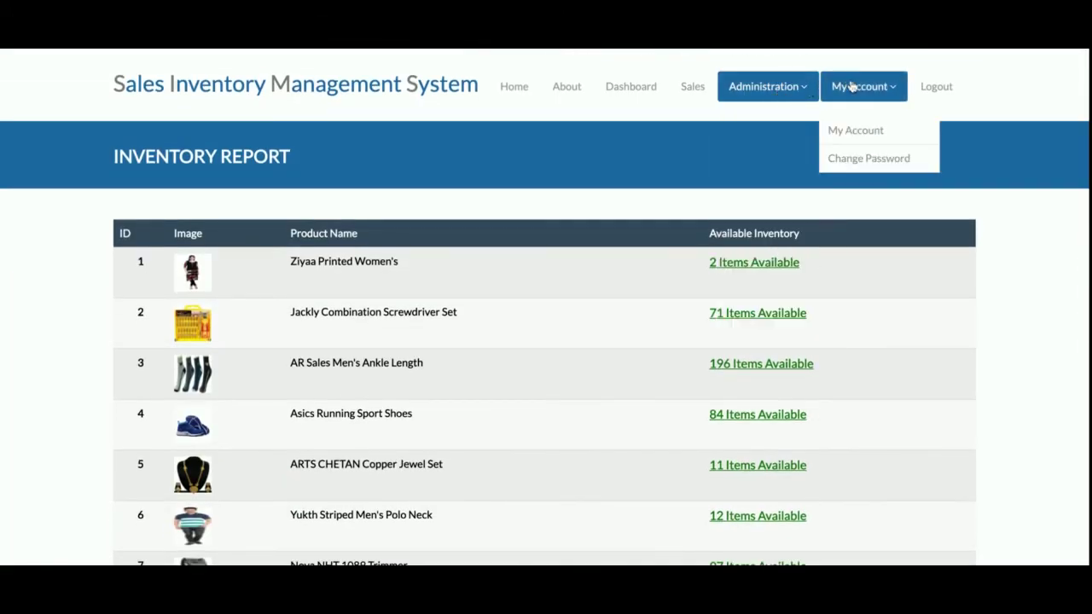
left_click(868, 129)
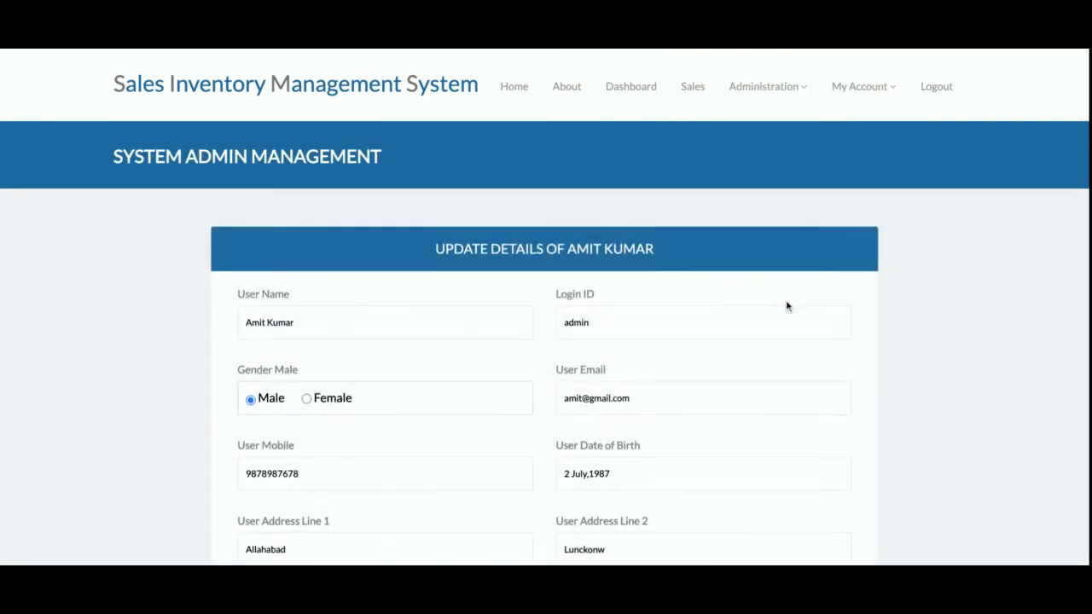
scroll(785, 305, "down", 10)
scroll(785, 305, "up", 10)
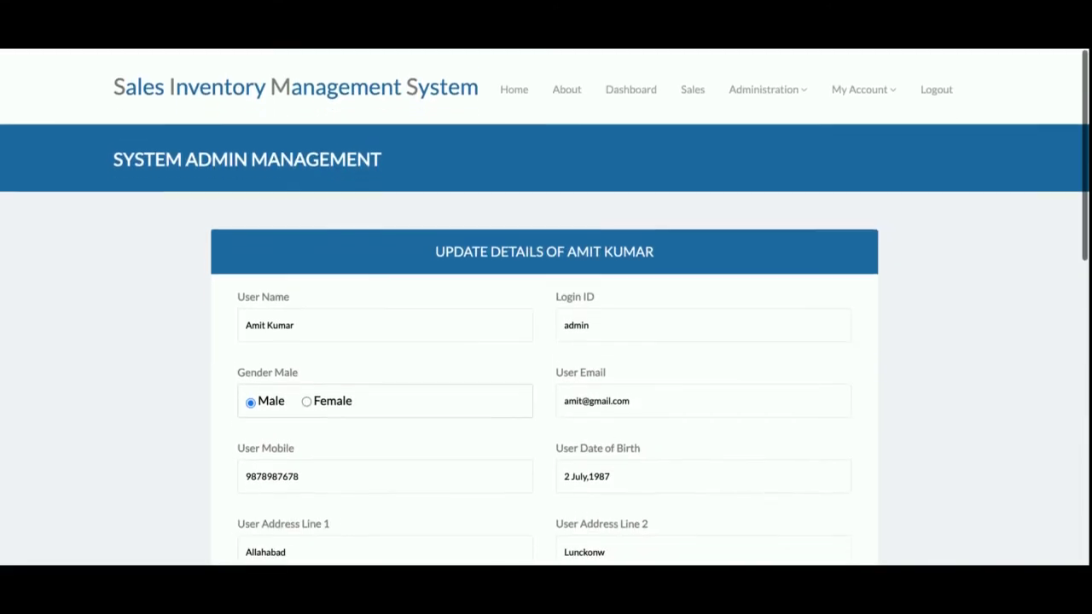
left_click(861, 86)
left_click(863, 163)
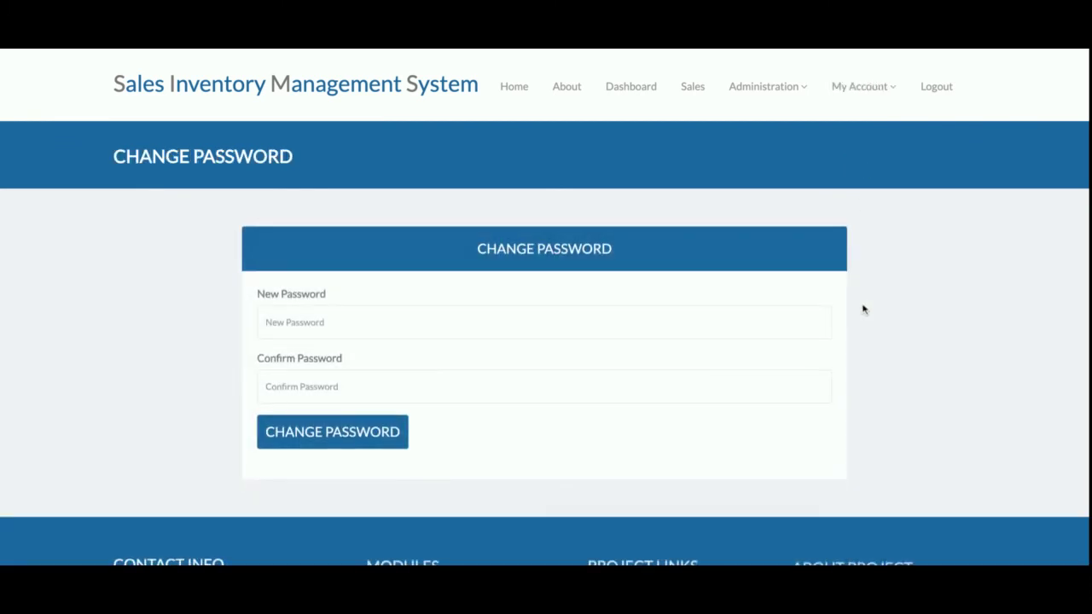
- Log out, then sign in as admin and log out twice, ending on the public home page
left_click(944, 87)
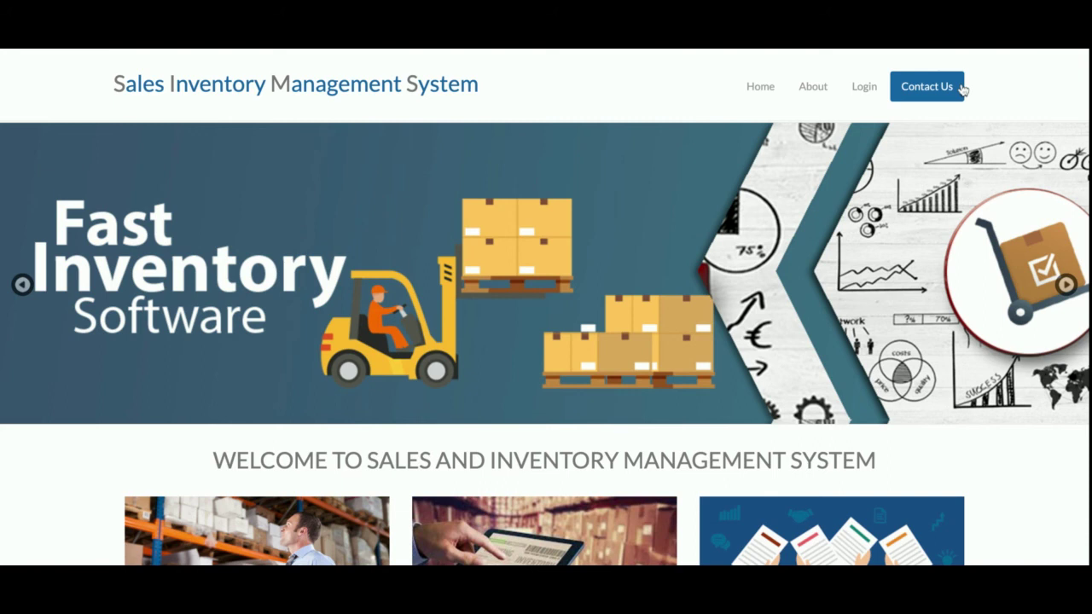
left_click(867, 102)
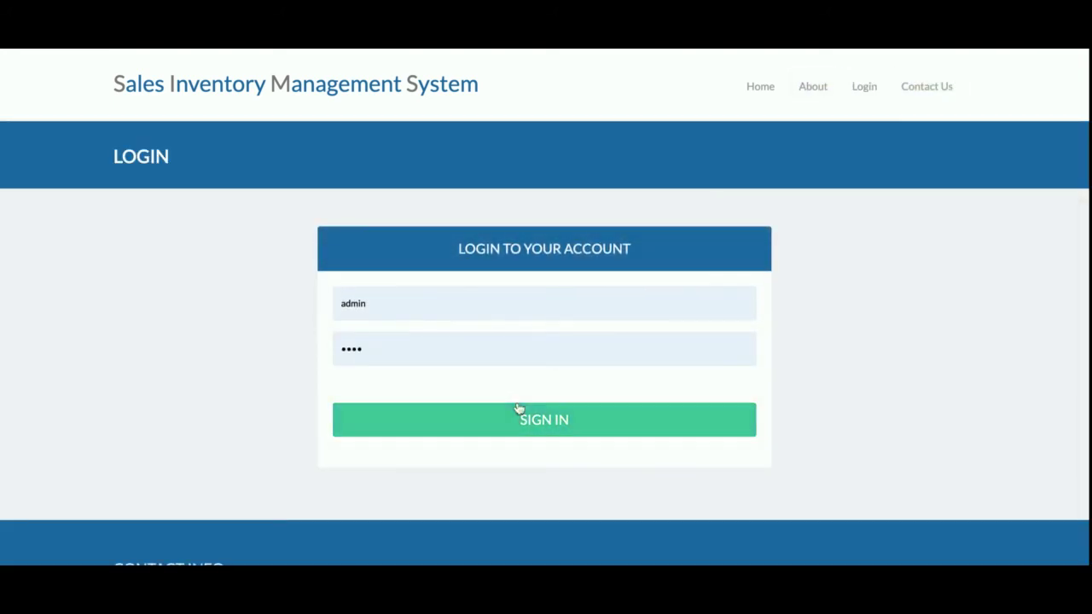
left_click(524, 417)
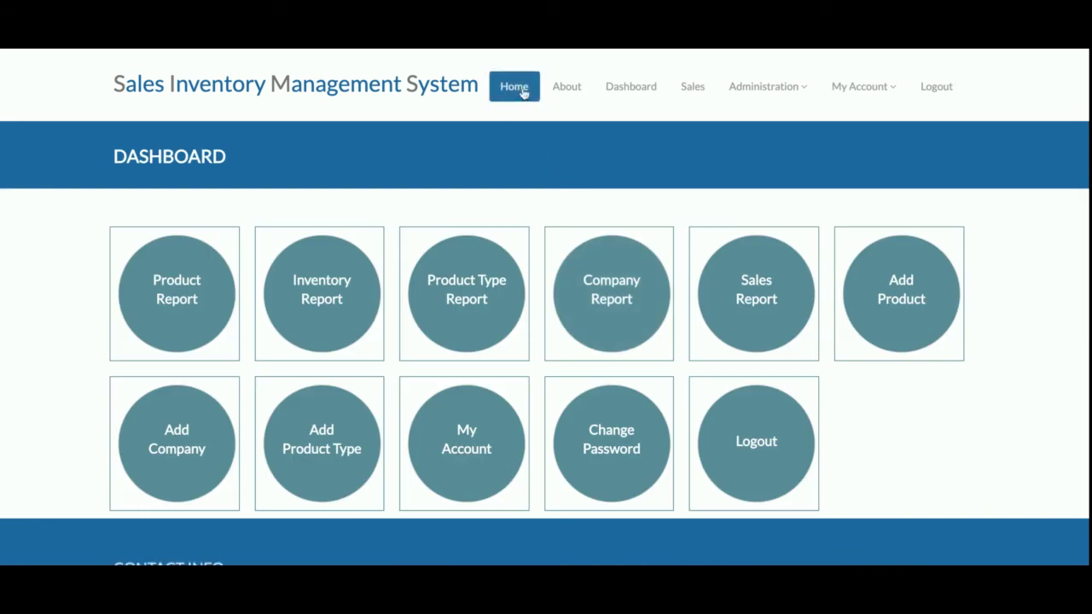
left_click(958, 100)
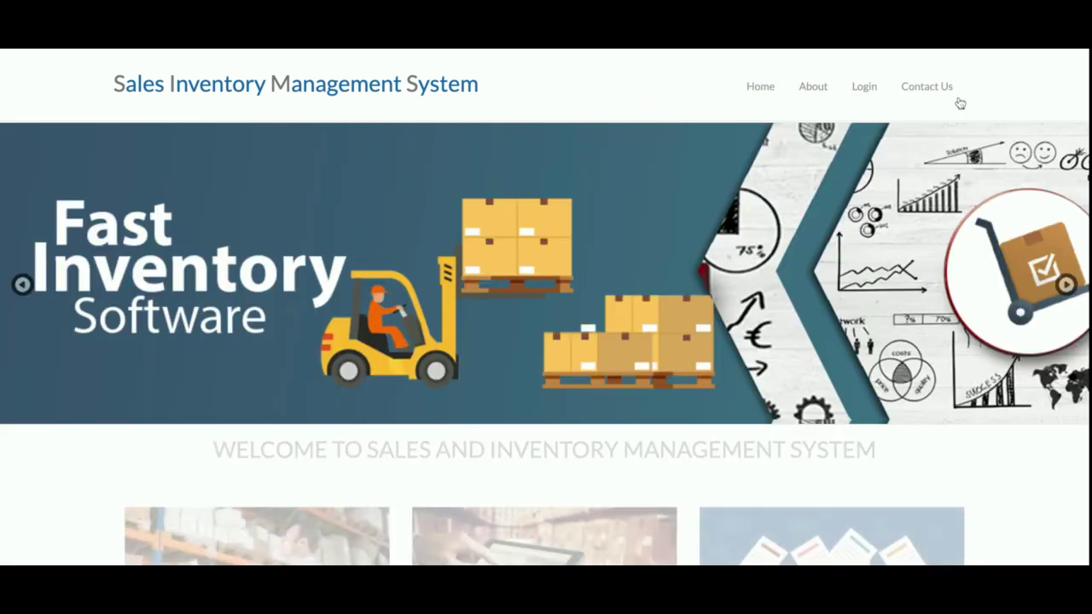
left_click(861, 88)
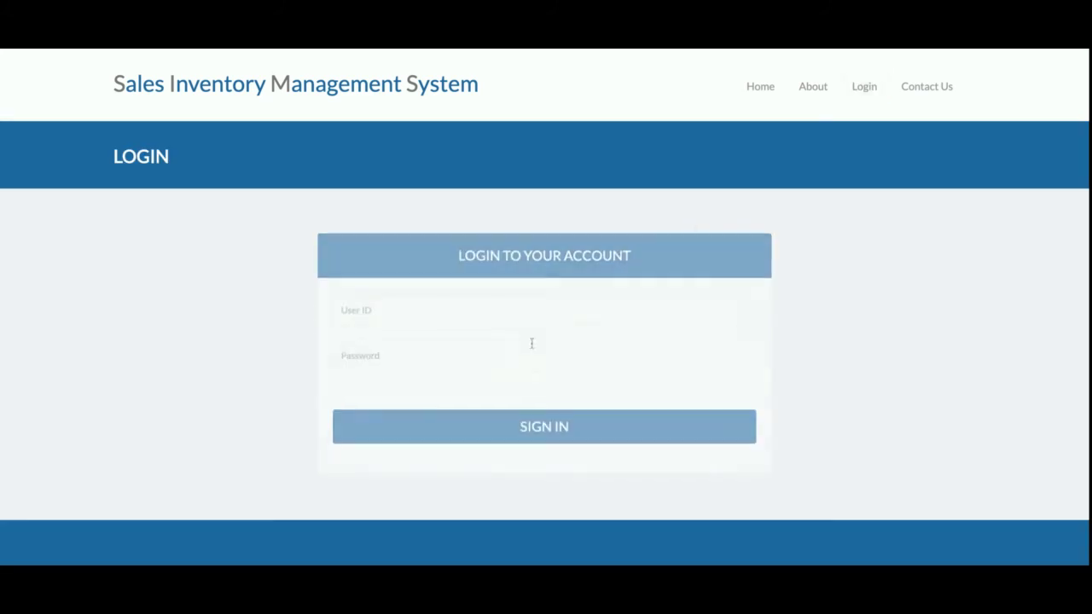
left_click(495, 422)
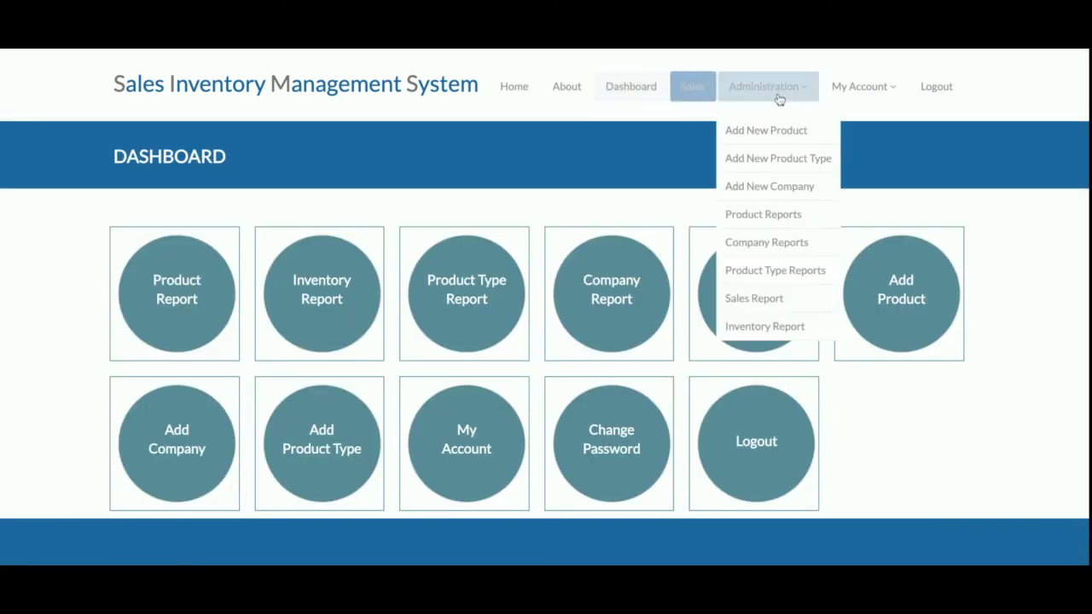
left_click(936, 95)
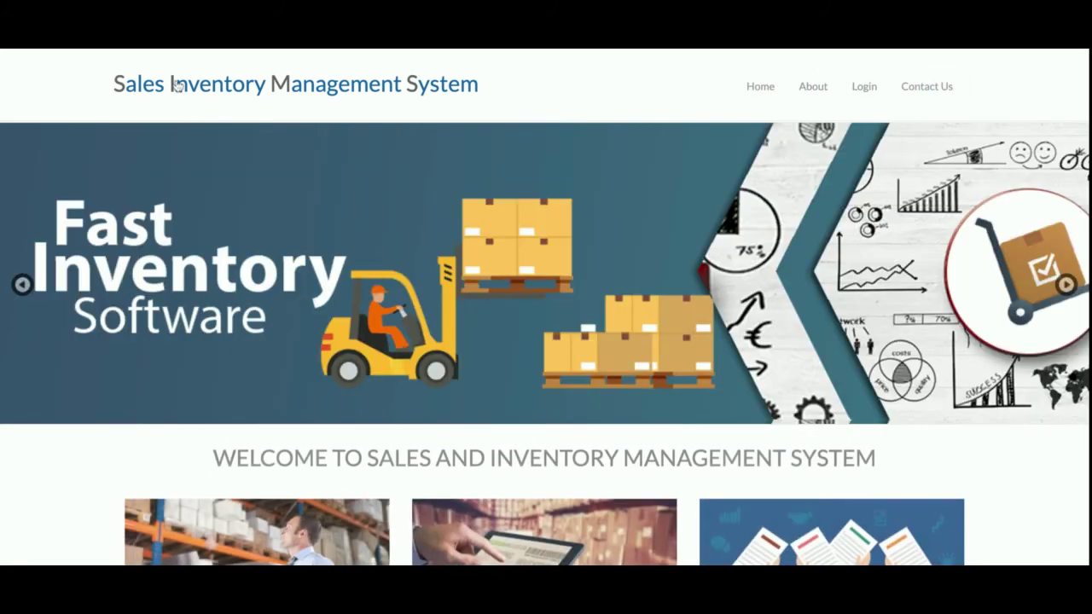